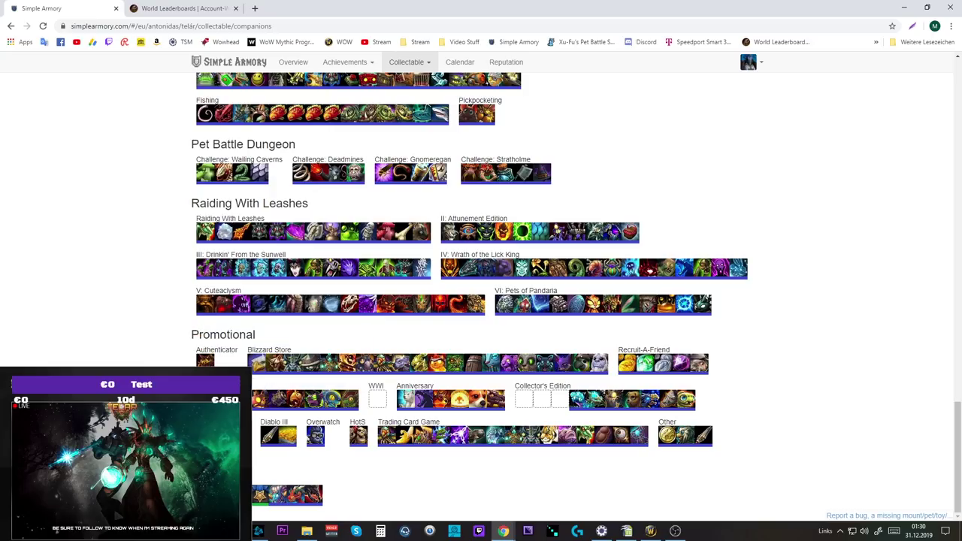
- Open the missing WWI companion Tyrael's Hilt on Wowhead and look through its screenshots and item description
{"action": "mouse_move", "coordinate": [380, 398]}
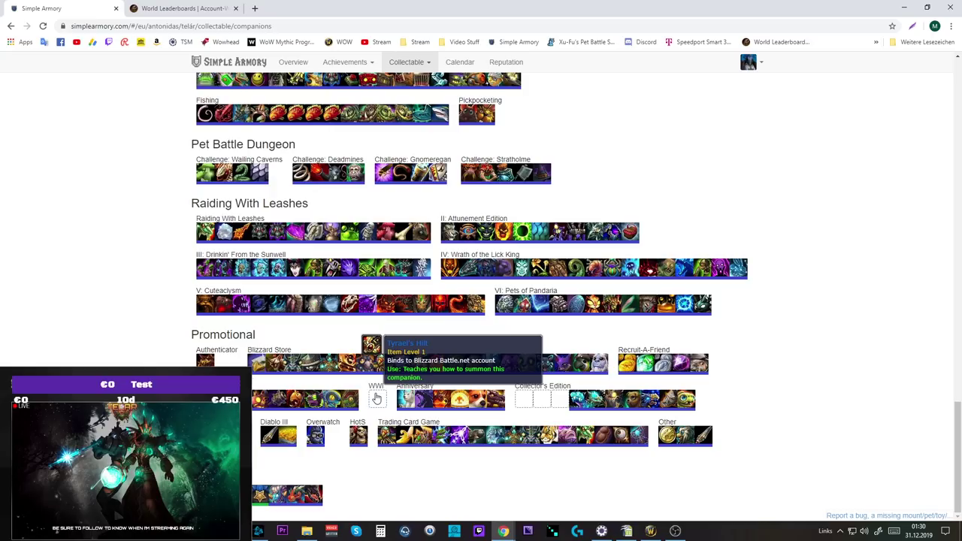
{"action": "middle_click", "coordinate": [376, 398]}
{"action": "left_click", "coordinate": [181, 9]}
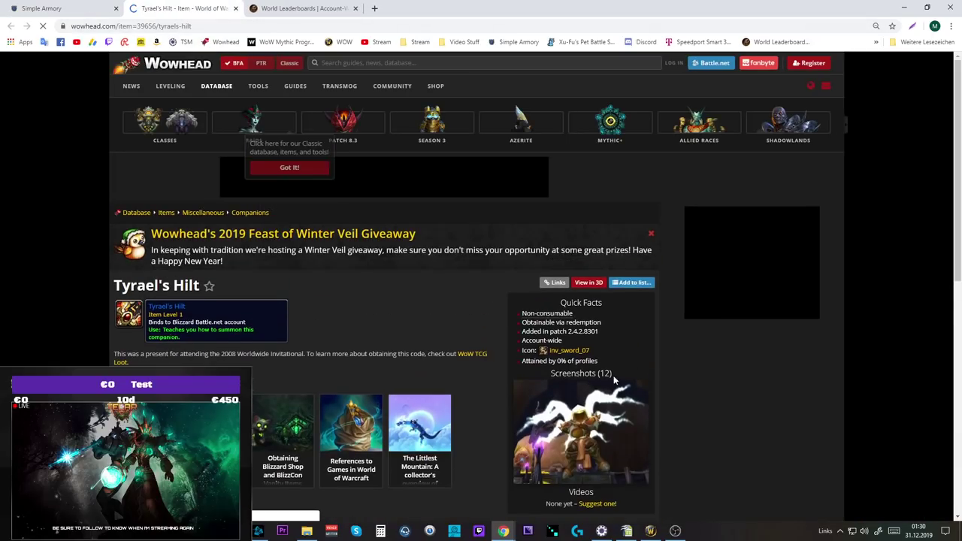
{"action": "left_click", "coordinate": [582, 423]}
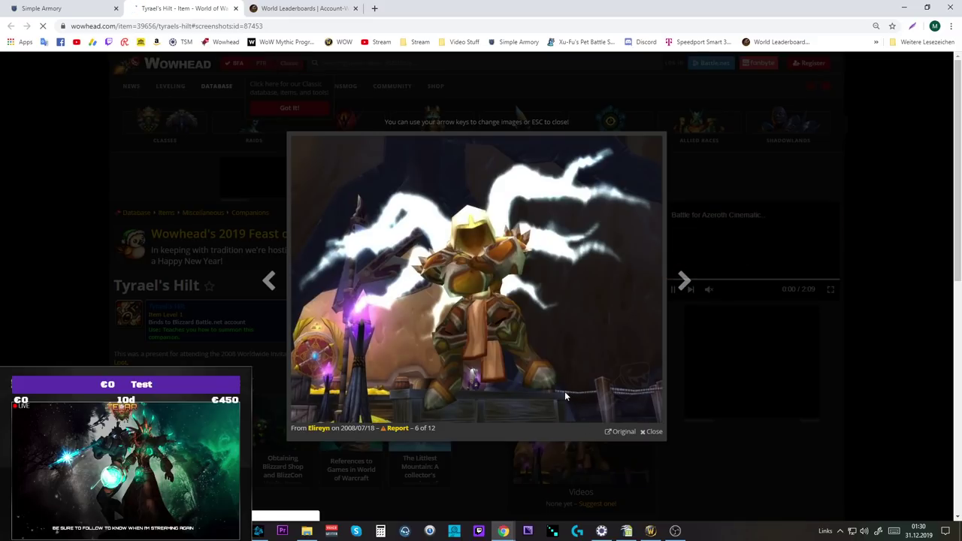
{"action": "left_click", "coordinate": [683, 282]}
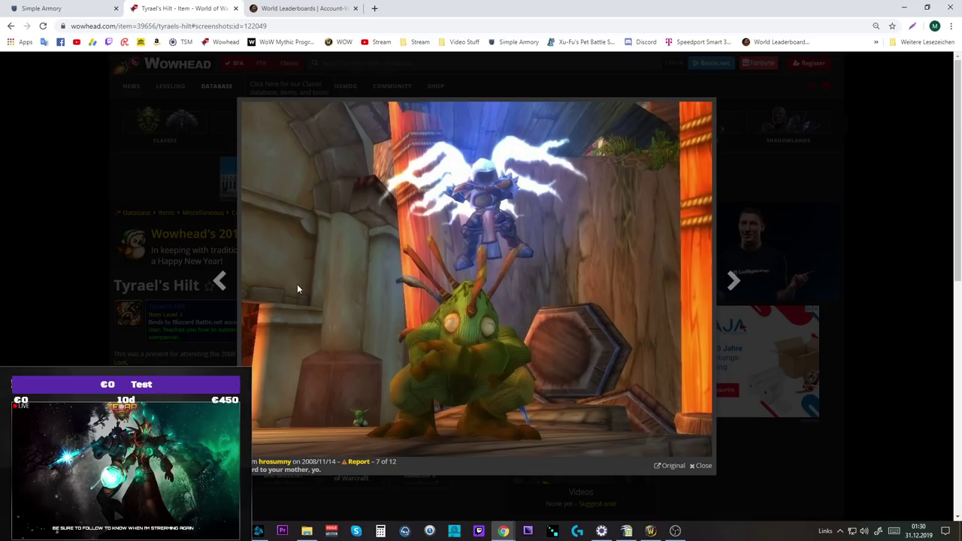
{"action": "left_click", "coordinate": [218, 282]}
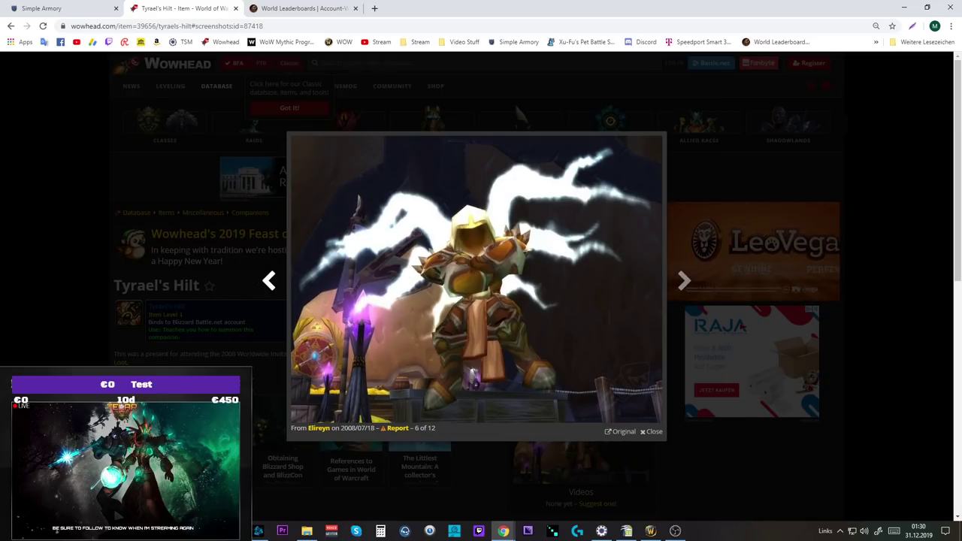
{"action": "left_click", "coordinate": [268, 281]}
{"action": "left_click", "coordinate": [305, 347]}
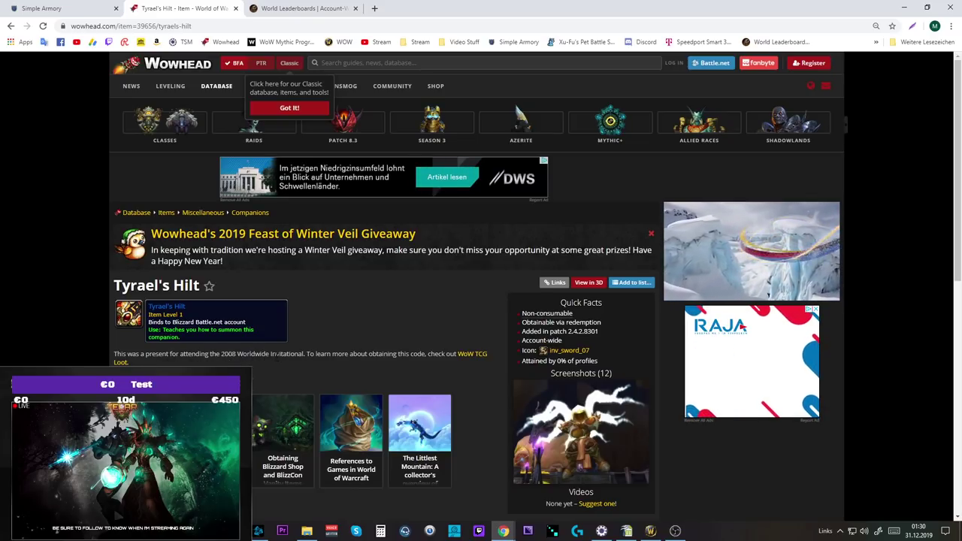
{"action": "scroll", "coordinate": [359, 372], "scroll_direction": "down", "scroll_amount": 1}
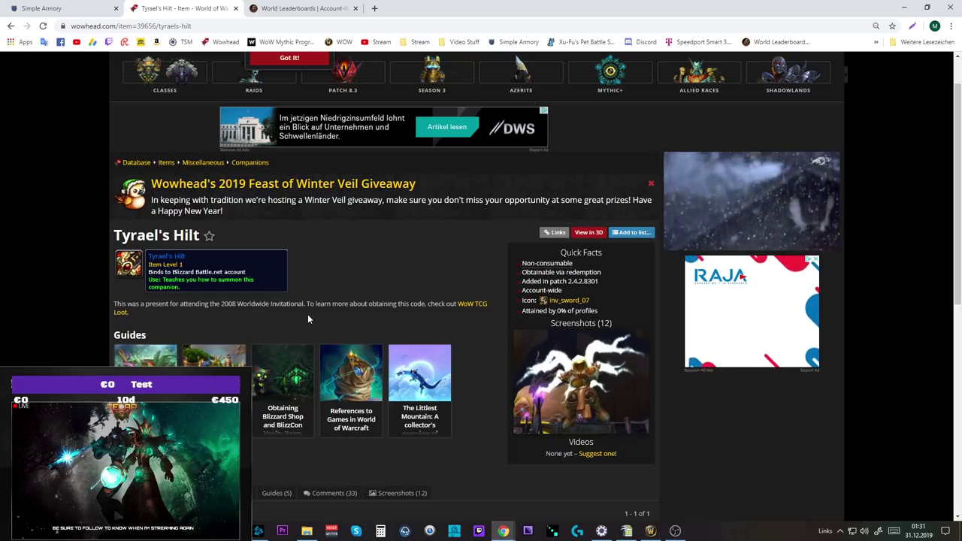
- Switch to the TCG LOOT spreadsheet and check the listed prices of El Pollo Grande and Blizzcon Grunty Murloc Space
{"action": "left_click", "coordinate": [86, 8]}
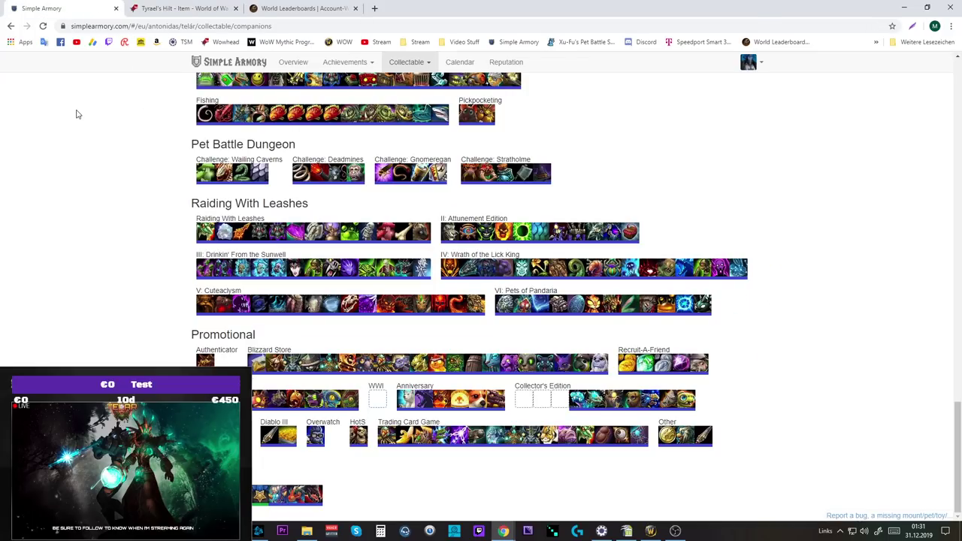
{"action": "key", "text": "alt+Tab"}
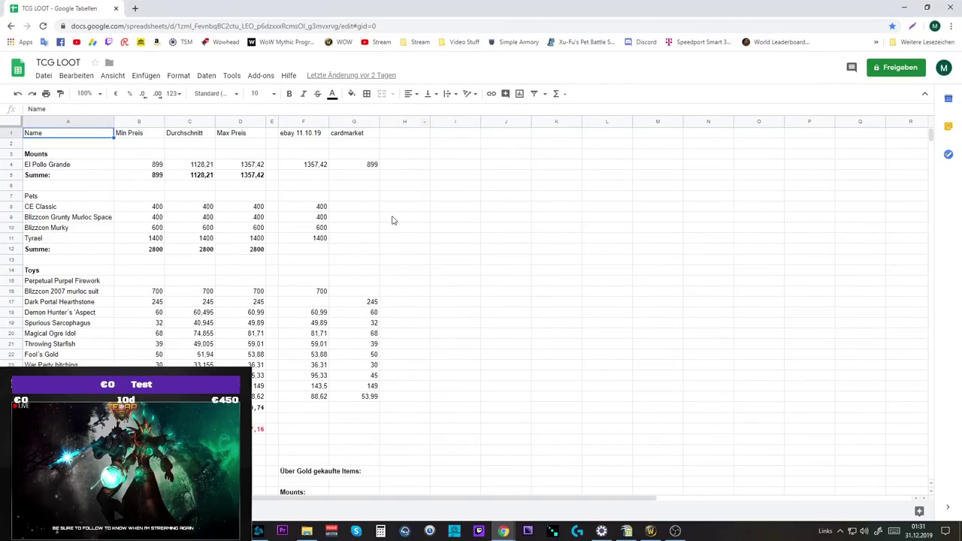
{"action": "left_click", "coordinate": [149, 167]}
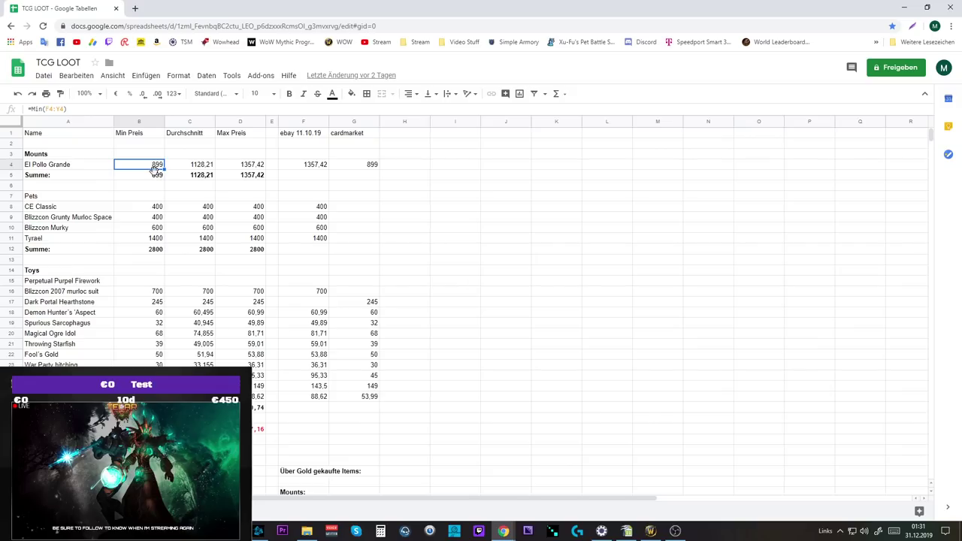
{"action": "scroll", "coordinate": [155, 169], "scroll_direction": "down", "scroll_amount": 1}
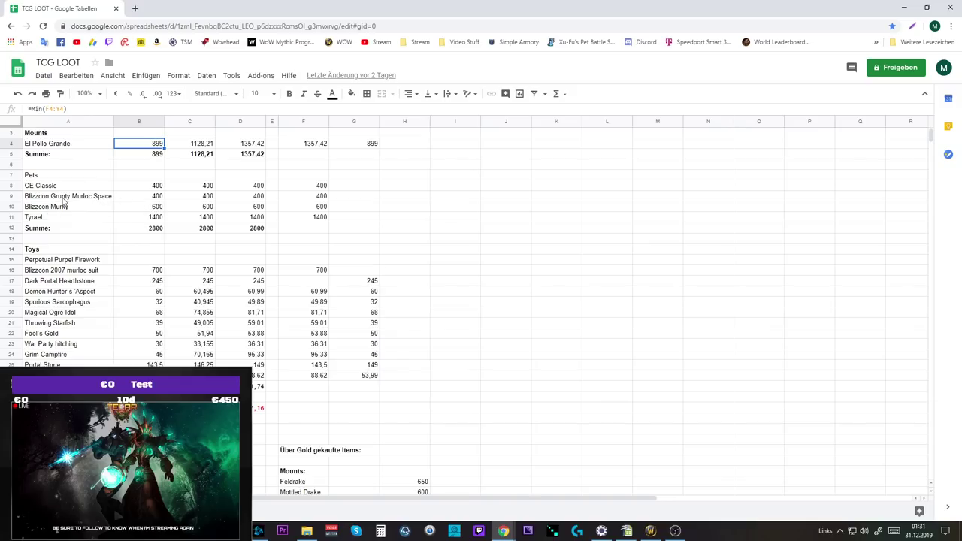
{"action": "left_click_drag", "start_coordinate": [150, 196], "coordinate": [263, 200]}
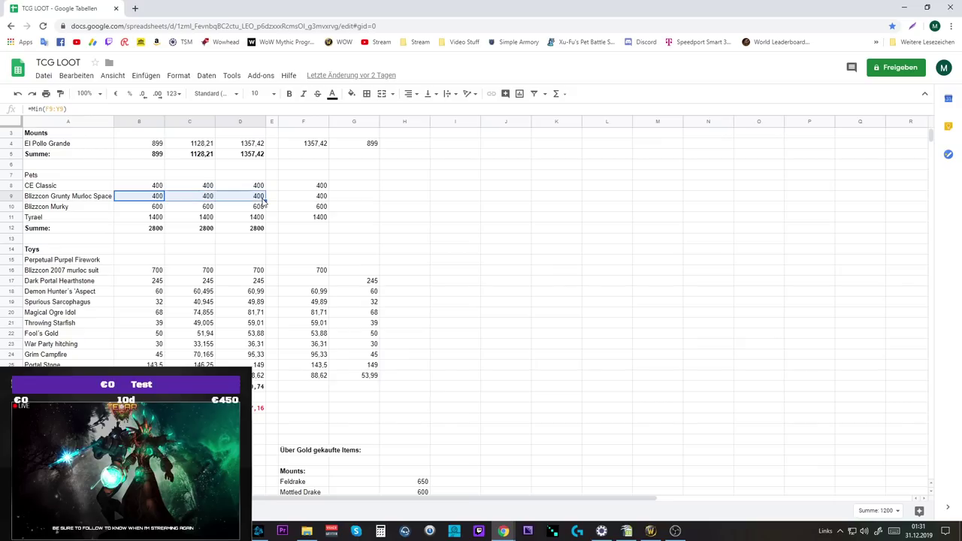
- Enter 225 as the price of Blizzcon Grunty Murloc Space in the Pets list of already purchased items
{"action": "scroll", "coordinate": [516, 371], "scroll_direction": "down", "scroll_amount": 8}
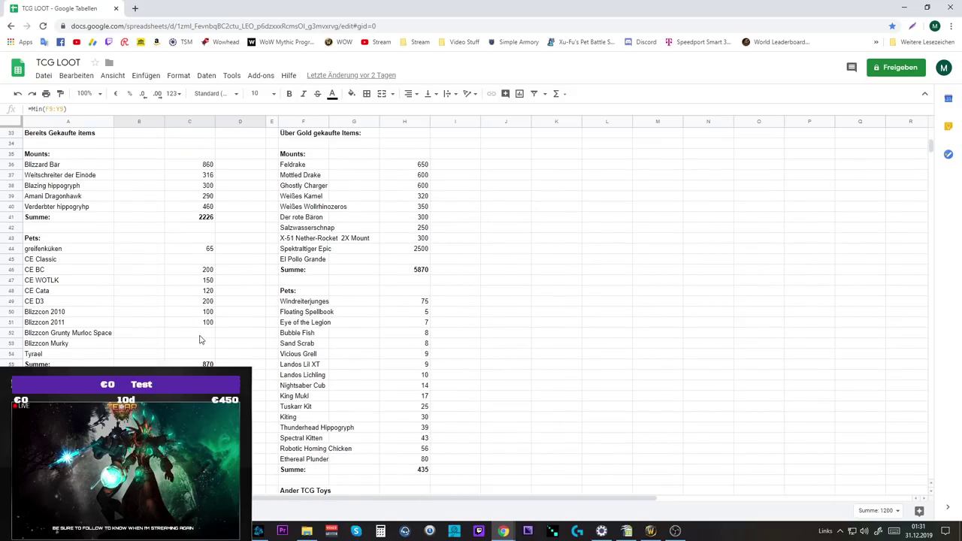
{"action": "left_click", "coordinate": [208, 336]}
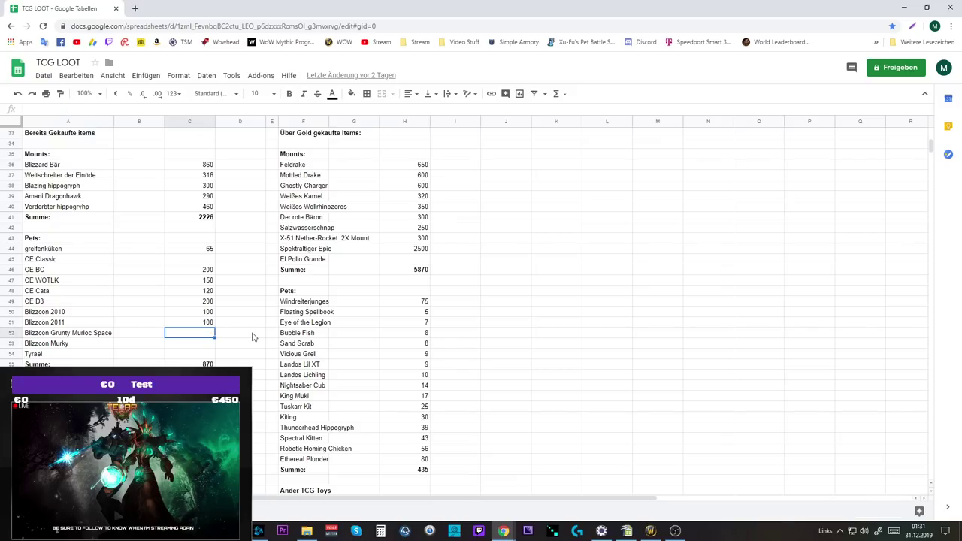
{"action": "type", "text": "225"}
{"action": "key", "text": "Return"}
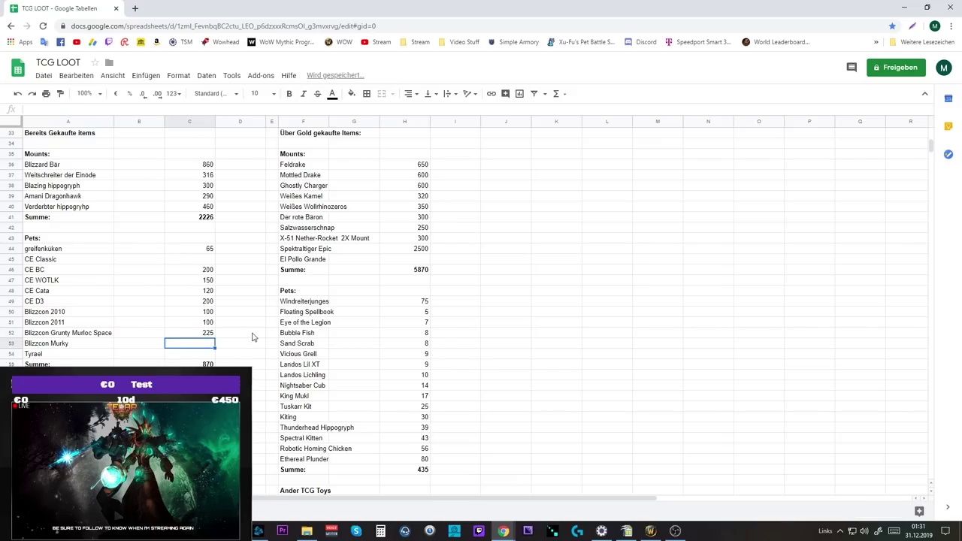
- Delete the Blizzcon Grunty Murloc Space row from the Pets section of the price overview at the start of the sheet
{"action": "left_click", "coordinate": [253, 337]}
{"action": "scroll", "coordinate": [253, 336], "scroll_direction": "up", "scroll_amount": 5}
{"action": "scroll", "coordinate": [39, 276], "scroll_direction": "up", "scroll_amount": 1}
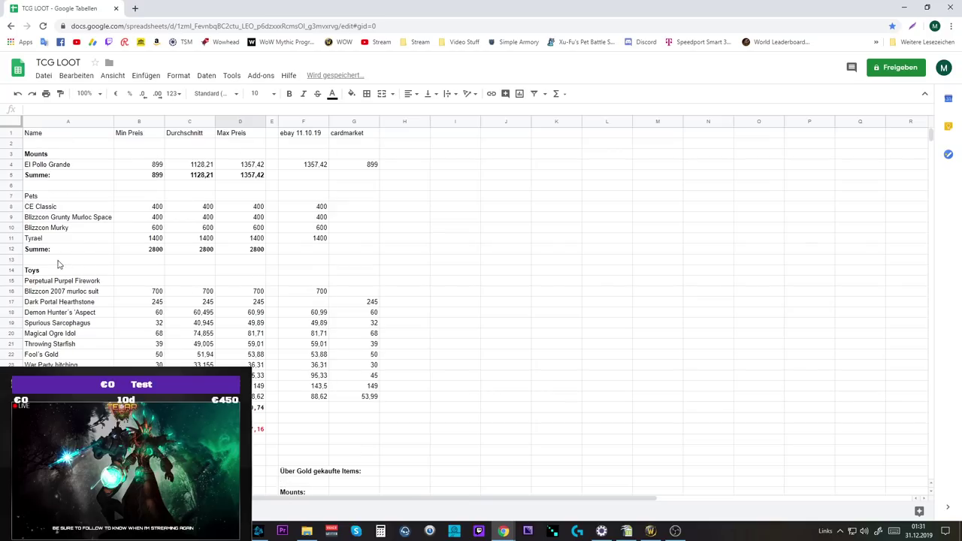
{"action": "left_click", "coordinate": [44, 219]}
{"action": "left_click_drag", "start_coordinate": [44, 219], "coordinate": [379, 219]}
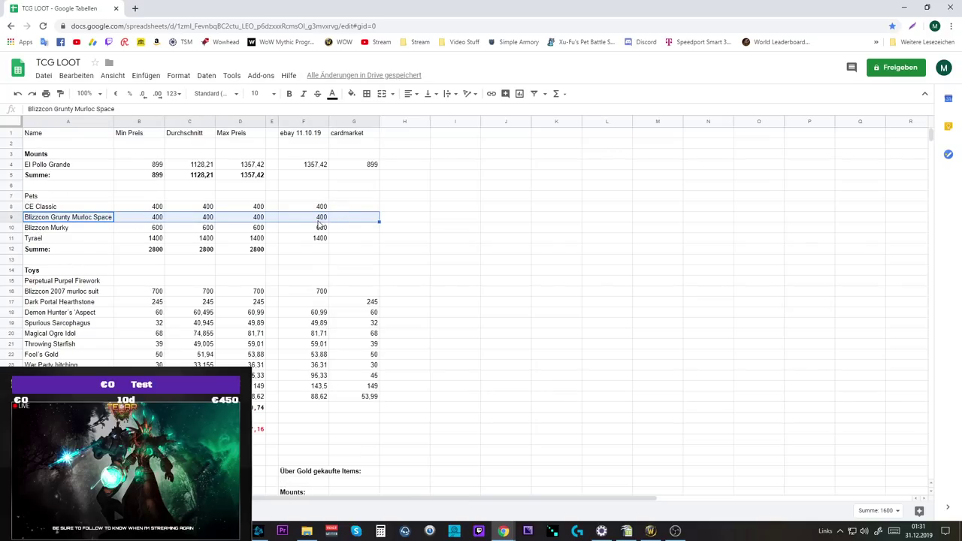
{"action": "right_click", "coordinate": [74, 218]}
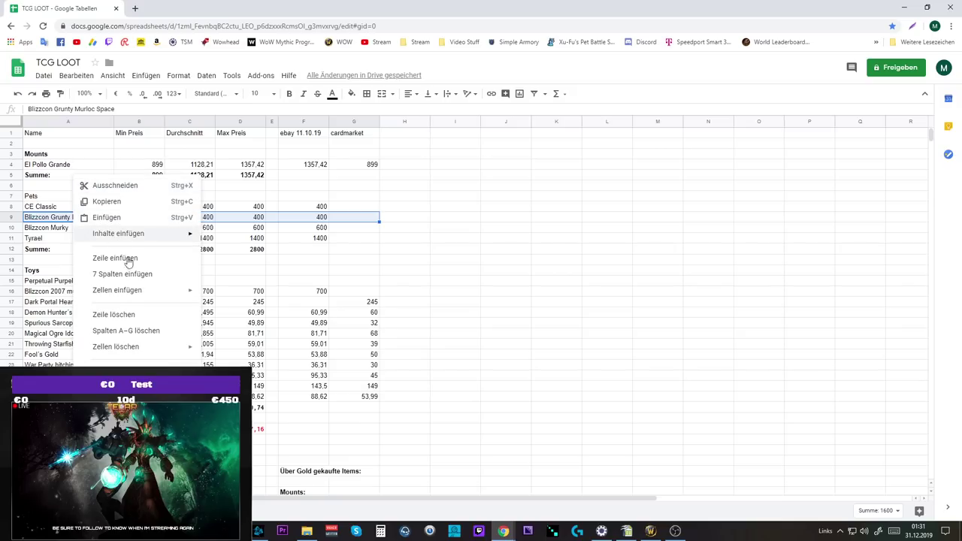
{"action": "mouse_move", "coordinate": [123, 348]}
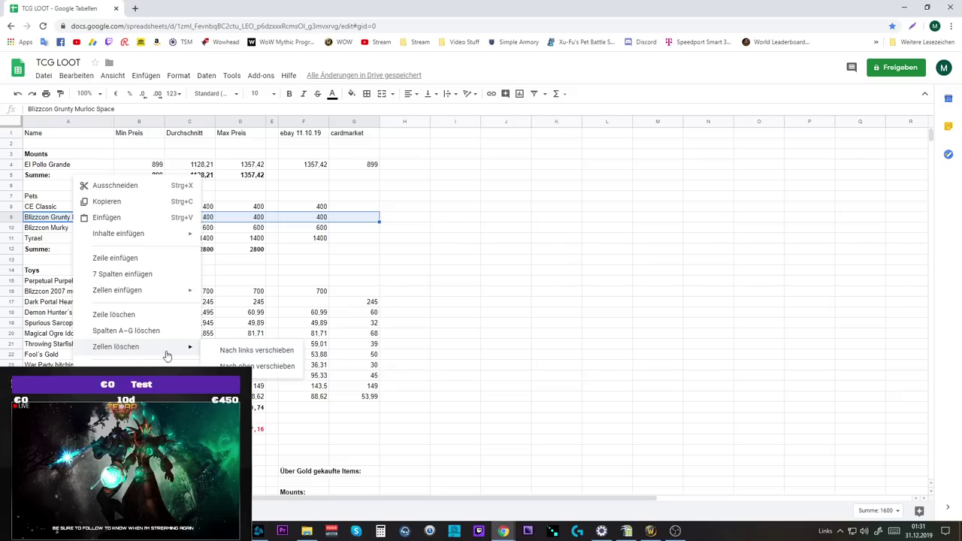
{"action": "left_click", "coordinate": [124, 316]}
{"action": "left_click", "coordinate": [467, 207]}
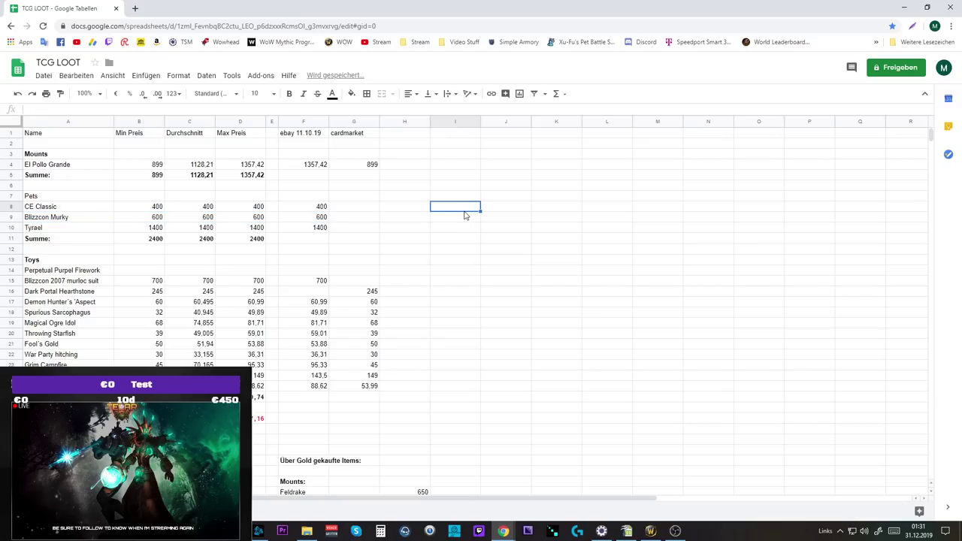
- Check the minimum prices of the remaining pets Blizzcon Murky, Tyrael and CE Classic
{"action": "left_click", "coordinate": [159, 217]}
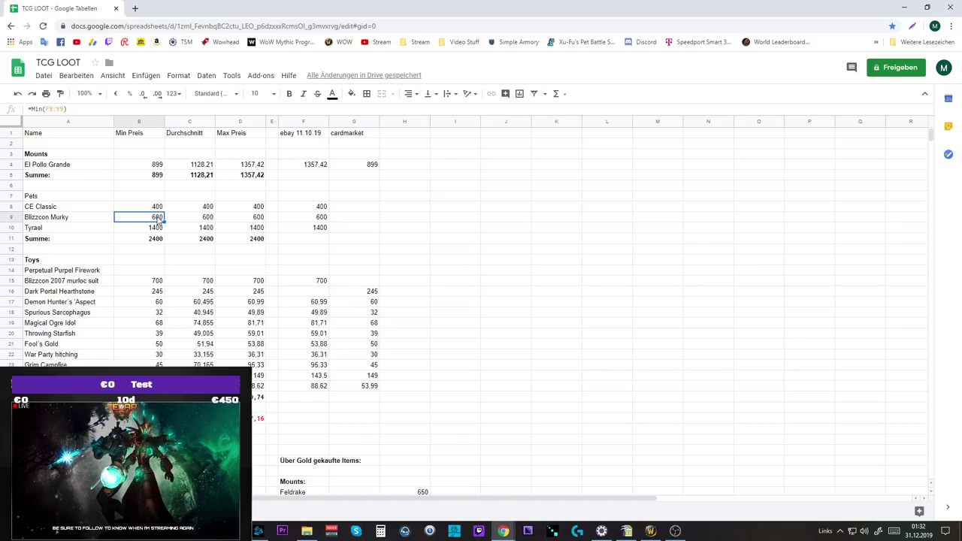
{"action": "left_click", "coordinate": [157, 229]}
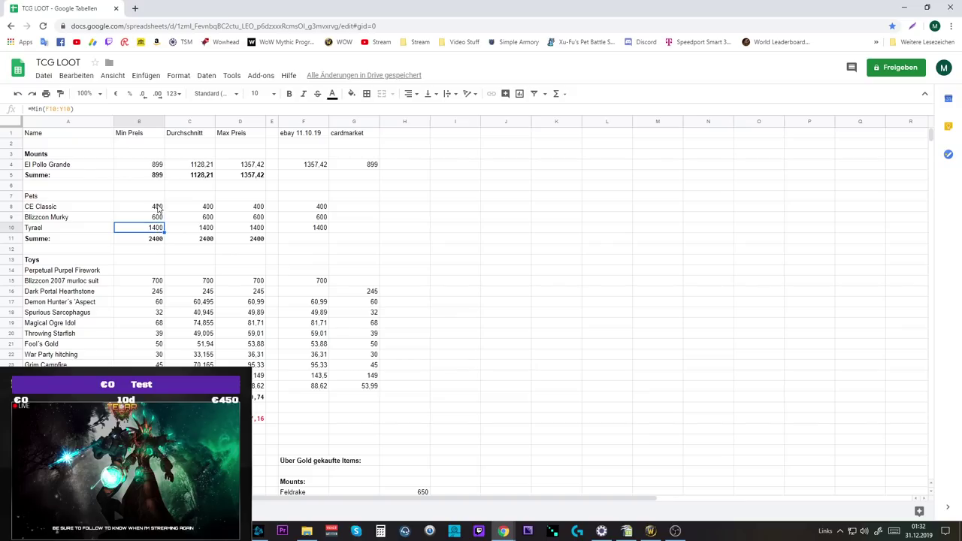
{"action": "left_click", "coordinate": [157, 207]}
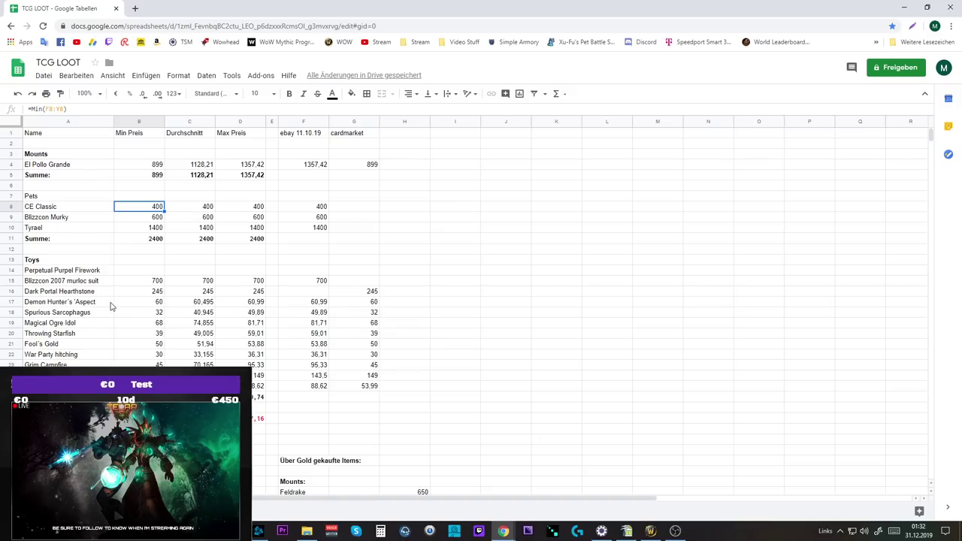
- Enter 60 as the price of Demon Hunter's Aspect in the TCG Toys list of already purchased items
{"action": "scroll", "coordinate": [155, 362], "scroll_direction": "down", "scroll_amount": 3}
{"action": "scroll", "coordinate": [156, 363], "scroll_direction": "down", "scroll_amount": 5}
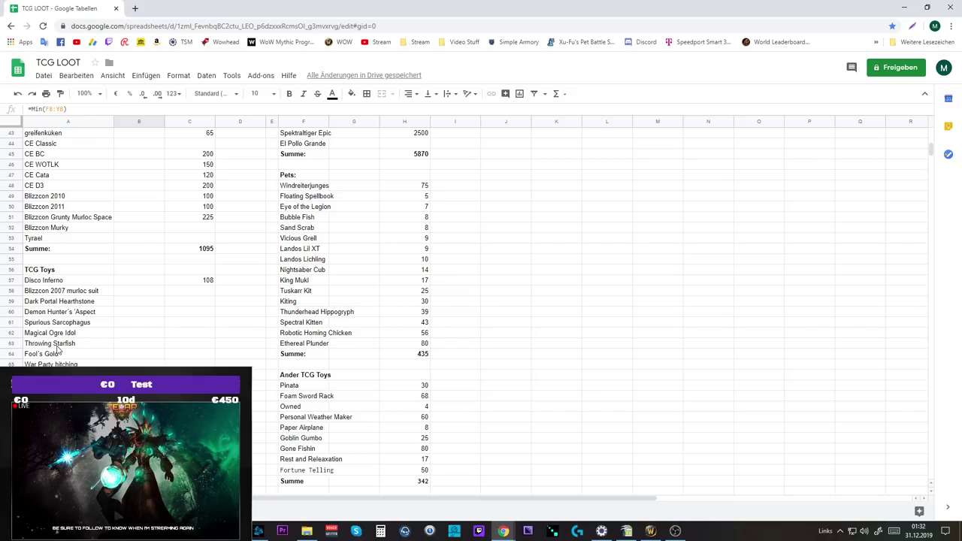
{"action": "left_click", "coordinate": [67, 314]}
{"action": "left_click", "coordinate": [203, 312]}
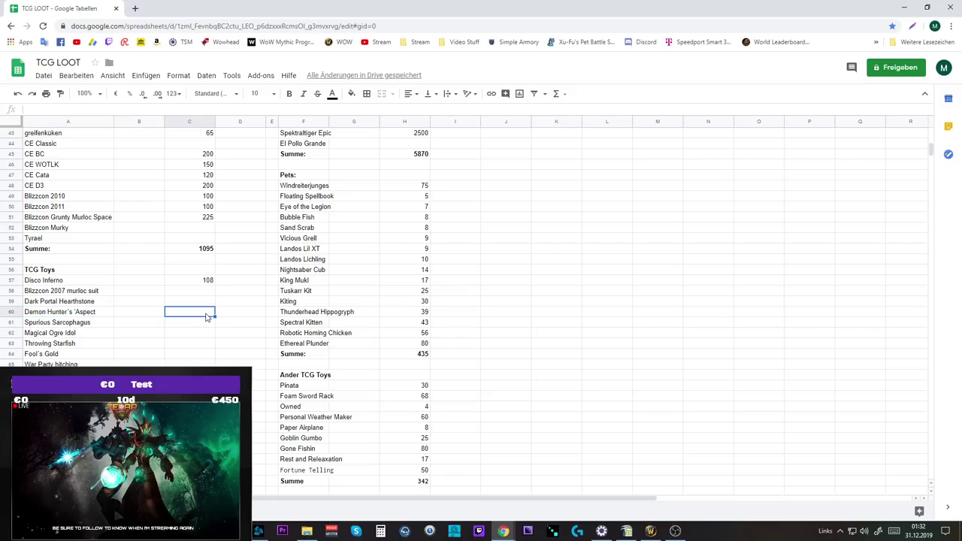
{"action": "type", "text": "60"}
{"action": "key", "text": "Return"}
- Delete the Demon Hunter's Aspect row from the Toys section of the price overview
{"action": "scroll", "coordinate": [209, 322], "scroll_direction": "up", "scroll_amount": 15}
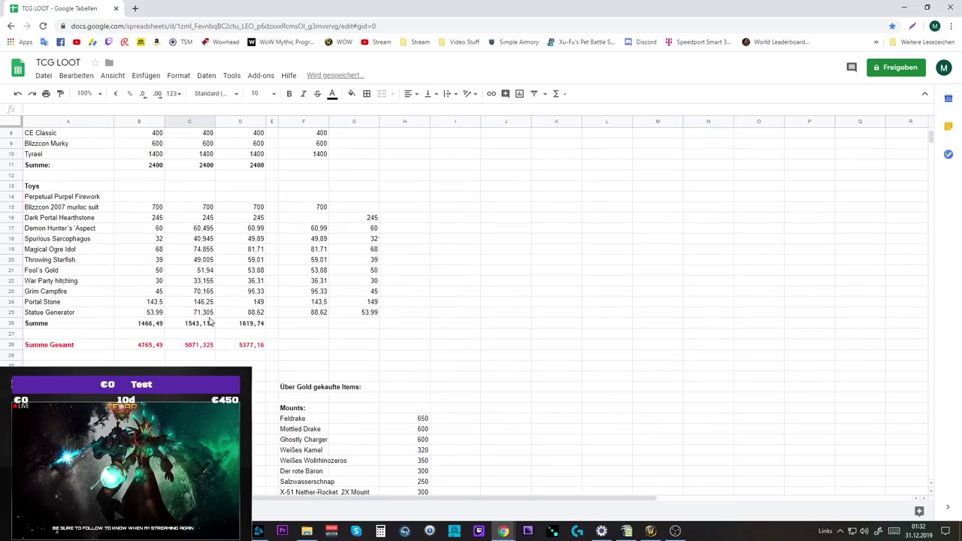
{"action": "left_click", "coordinate": [46, 303]}
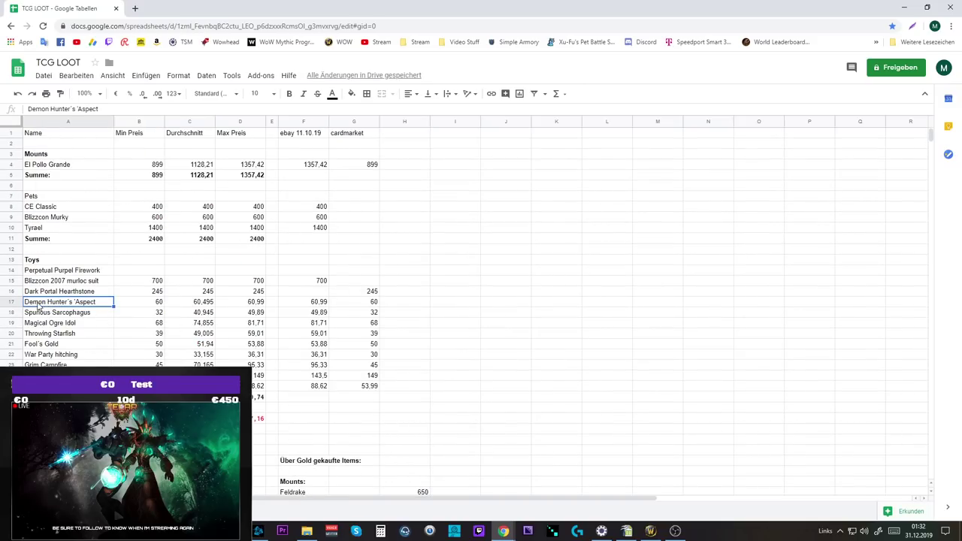
{"action": "right_click", "coordinate": [41, 303]}
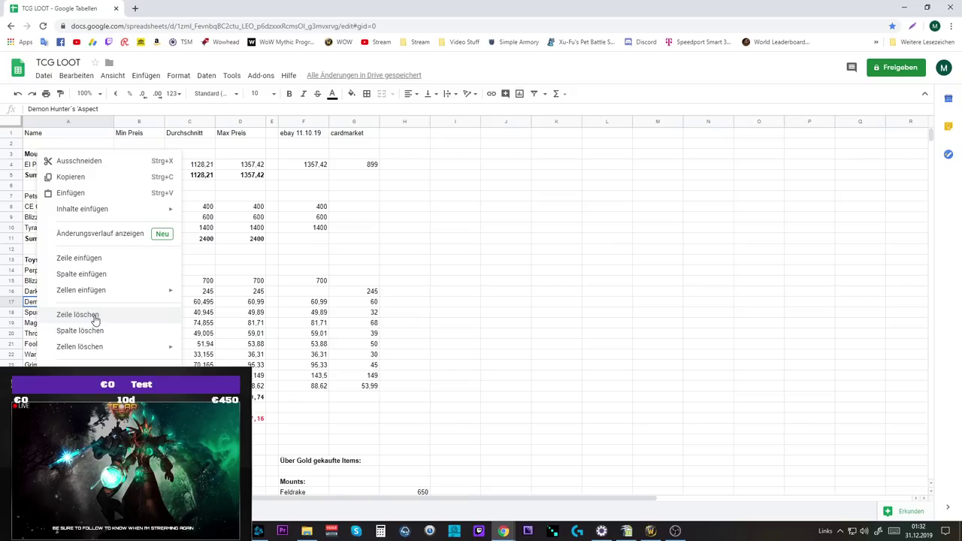
{"action": "left_click", "coordinate": [96, 316]}
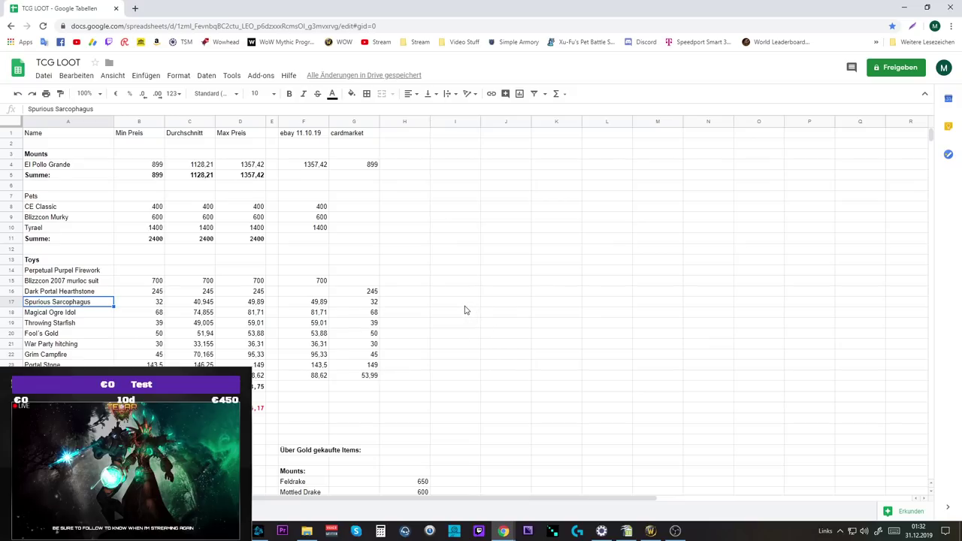
- Review the overall totals, the minimum-price sums for mounts and pets, and the El Pollo Grande and CE Classic prices
{"action": "scroll", "coordinate": [466, 311], "scroll_direction": "down", "scroll_amount": 2}
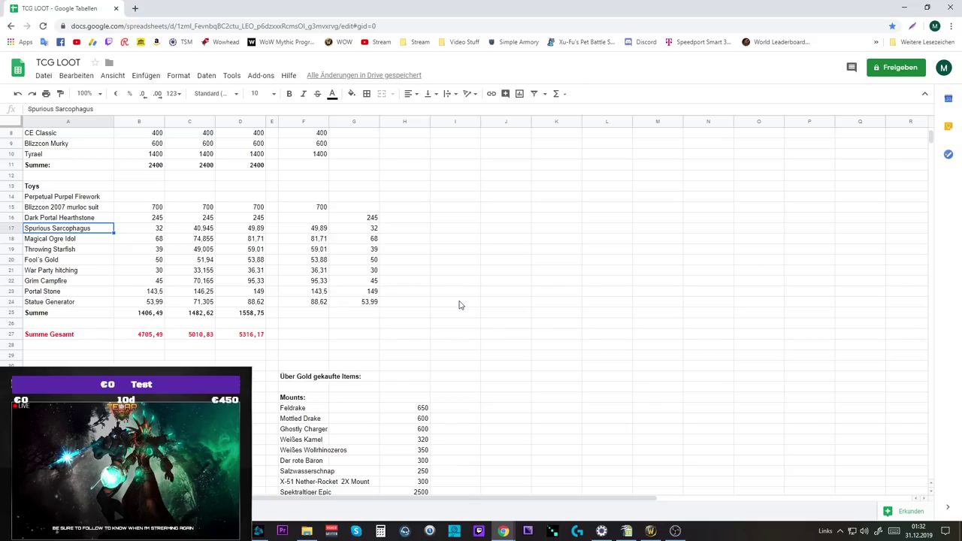
{"action": "scroll", "coordinate": [459, 306], "scroll_direction": "up", "scroll_amount": 2}
{"action": "scroll", "coordinate": [443, 292], "scroll_direction": "down", "scroll_amount": 2}
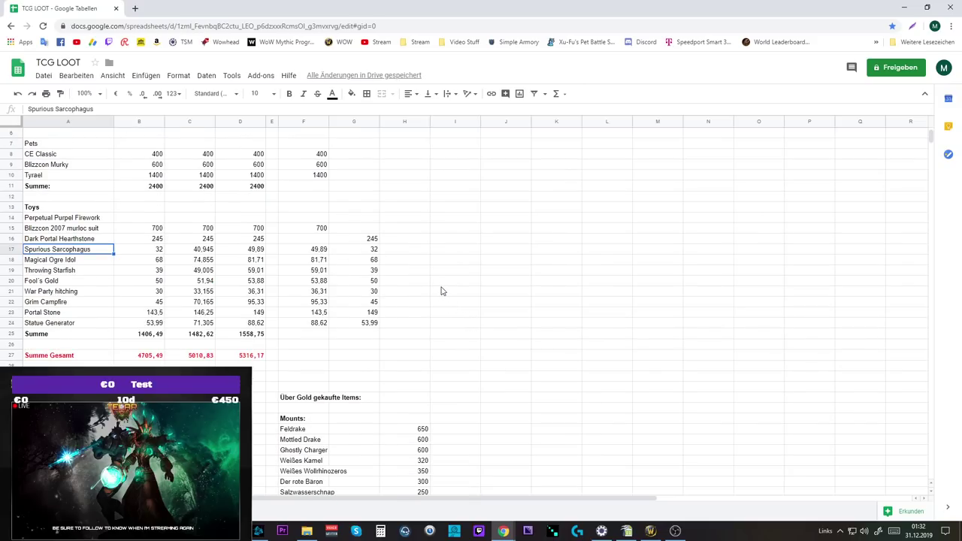
{"action": "scroll", "coordinate": [443, 290], "scroll_direction": "up", "scroll_amount": 2}
{"action": "left_click", "coordinate": [152, 175]}
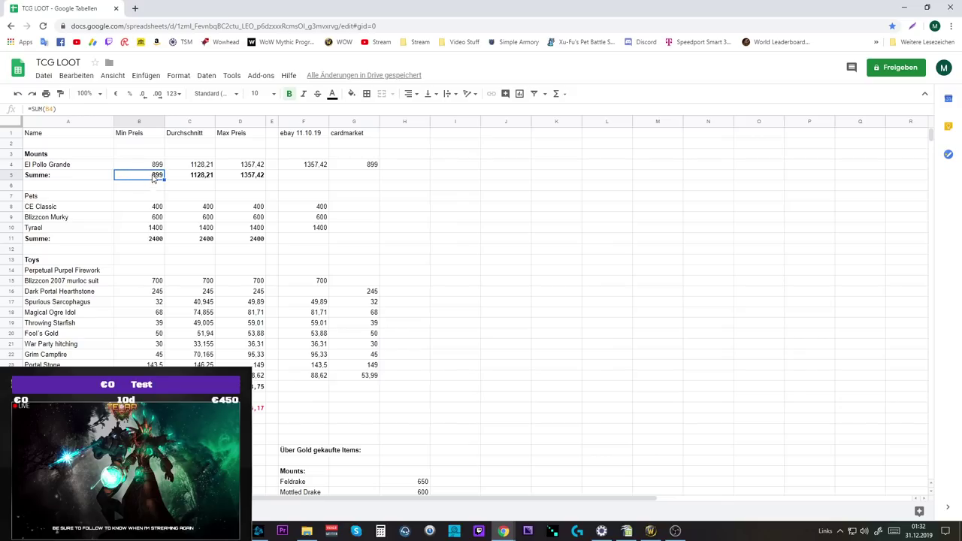
{"action": "left_click", "coordinate": [156, 167]}
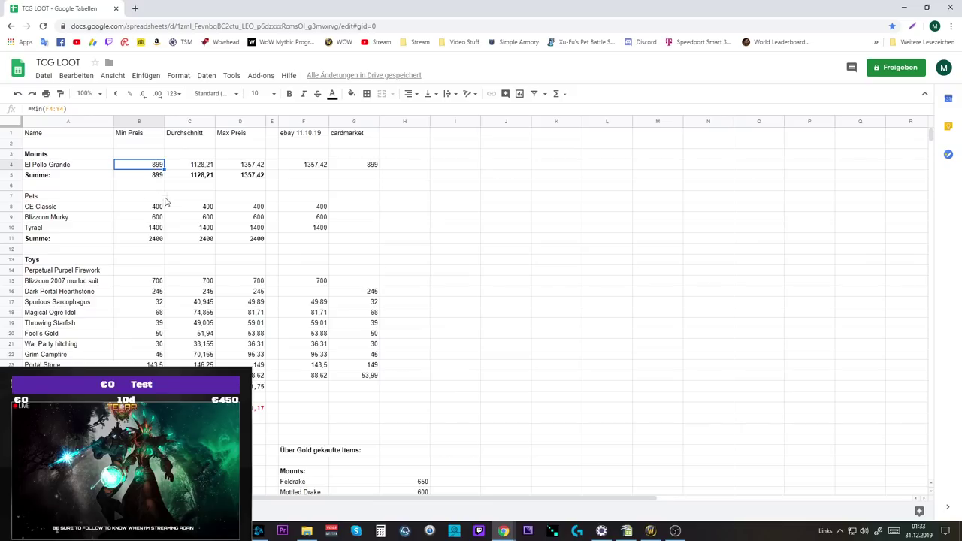
{"action": "left_click", "coordinate": [157, 240]}
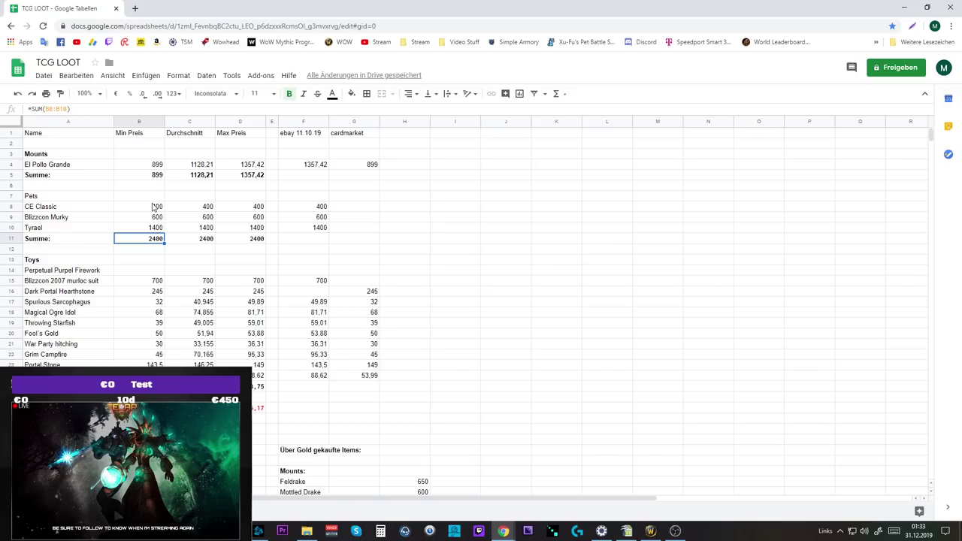
{"action": "left_click", "coordinate": [154, 207]}
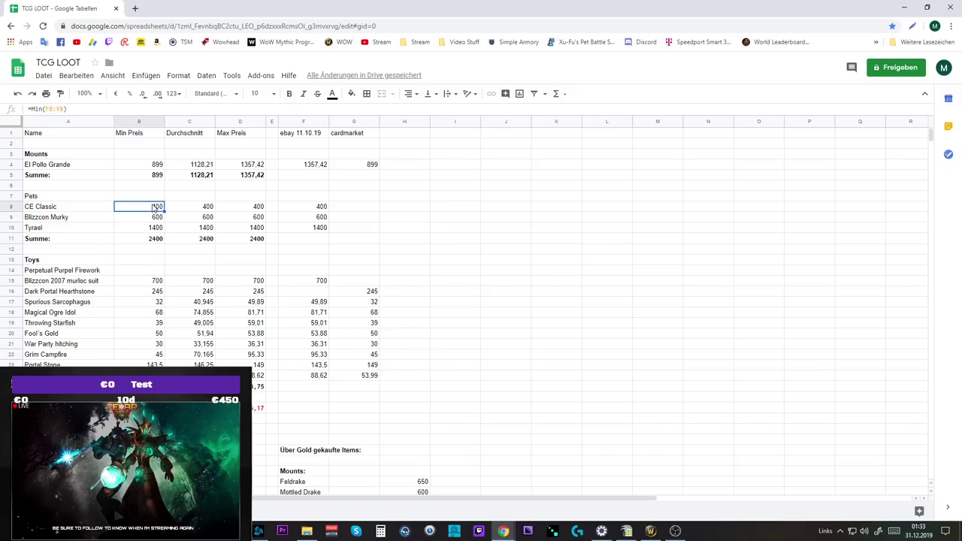
- Review the outstanding mount, pet and toy prices and the mounts and pets in both purchased-item lists
{"action": "scroll", "coordinate": [154, 207], "scroll_direction": "down", "scroll_amount": 2}
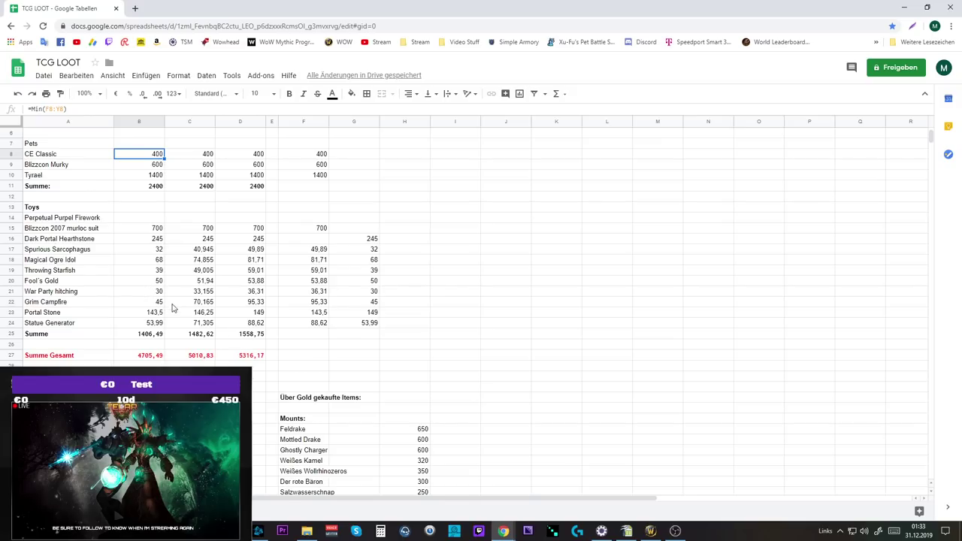
{"action": "scroll", "coordinate": [178, 311], "scroll_direction": "down", "scroll_amount": 3}
{"action": "scroll", "coordinate": [161, 293], "scroll_direction": "up", "scroll_amount": 4}
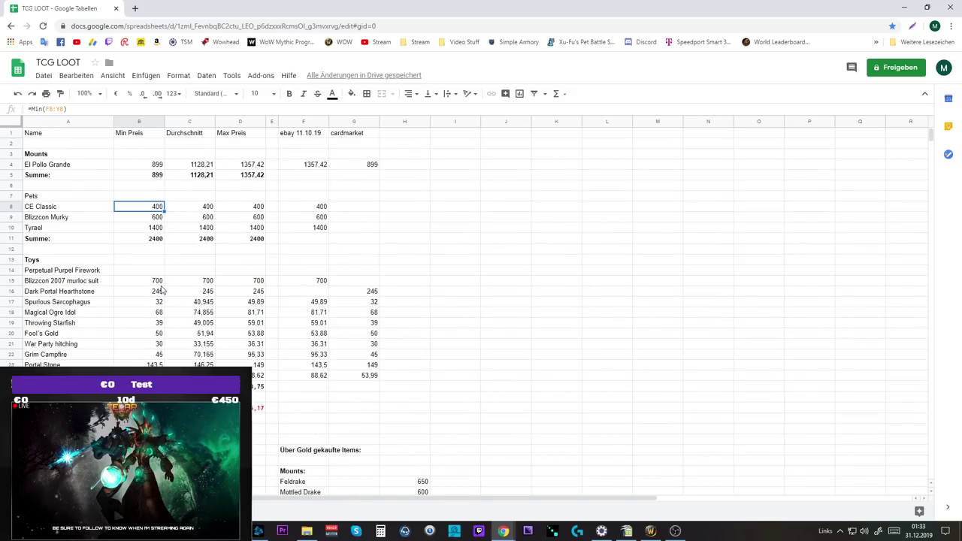
{"action": "scroll", "coordinate": [161, 290], "scroll_direction": "down", "scroll_amount": 5}
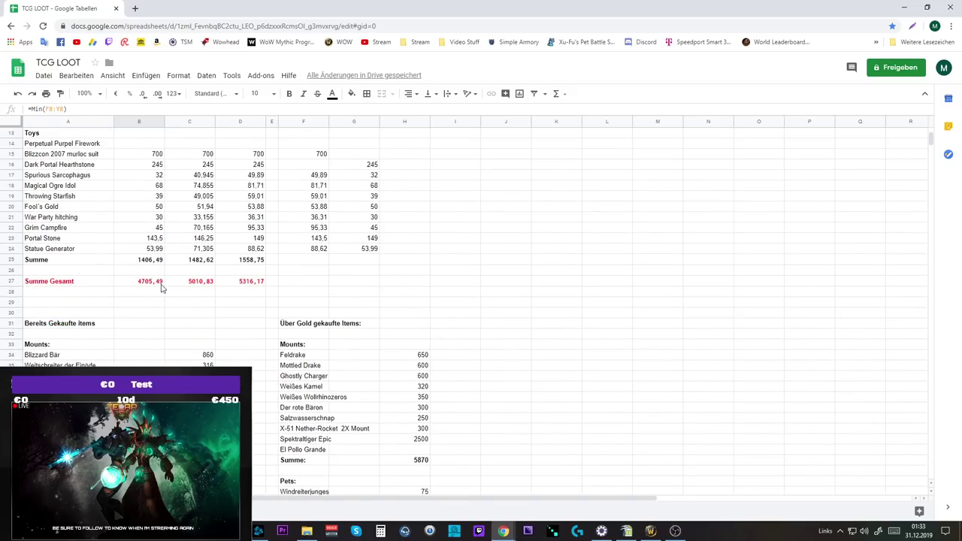
{"action": "scroll", "coordinate": [161, 288], "scroll_direction": "down", "scroll_amount": 2}
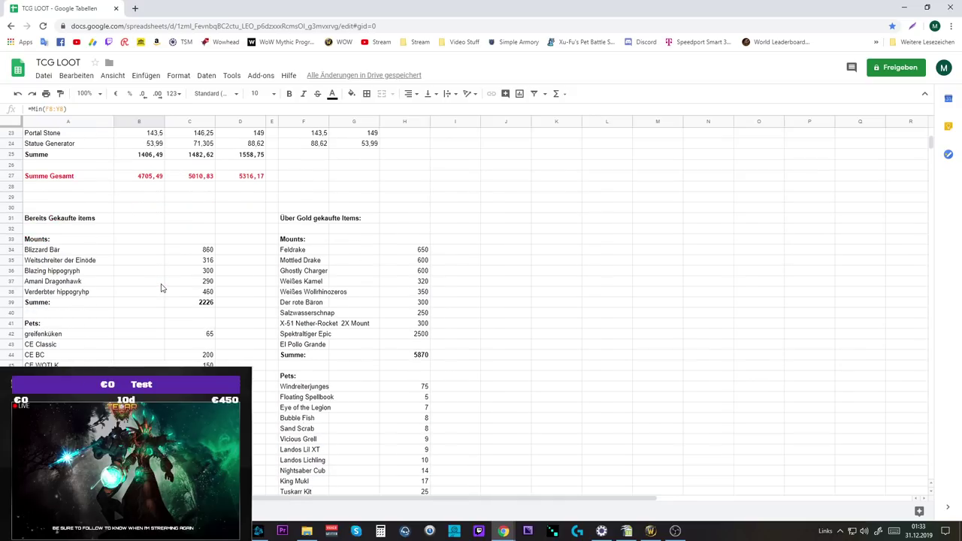
{"action": "scroll", "coordinate": [161, 288], "scroll_direction": "down", "scroll_amount": 4}
{"action": "scroll", "coordinate": [161, 288], "scroll_direction": "up", "scroll_amount": 2}
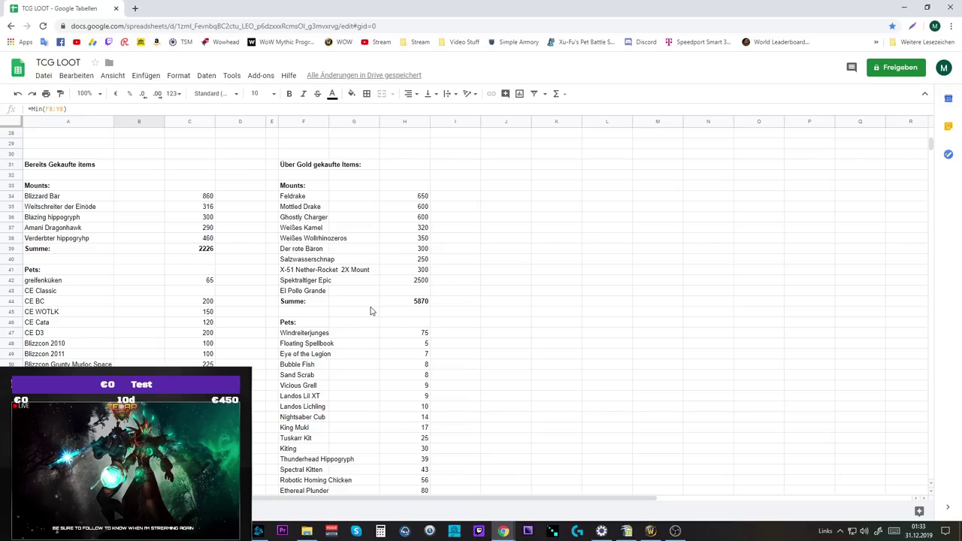
{"action": "scroll", "coordinate": [370, 310], "scroll_direction": "down", "scroll_amount": 2}
{"action": "scroll", "coordinate": [370, 311], "scroll_direction": "up", "scroll_amount": 1}
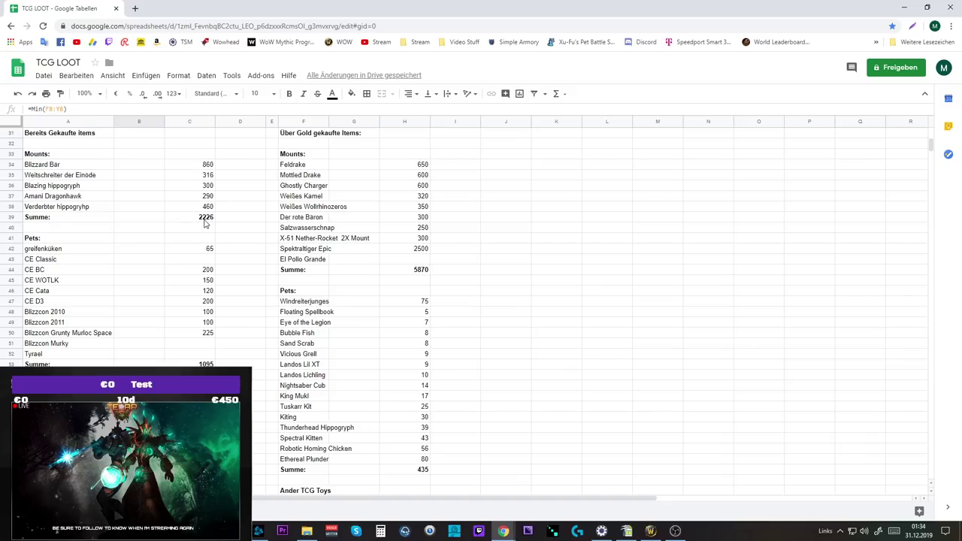
- Check the Gesamt Summe of the already purchased items, that of the gold-bought items, and the combined Alles Zusammen total
{"action": "scroll", "coordinate": [204, 223], "scroll_direction": "down", "scroll_amount": 7}
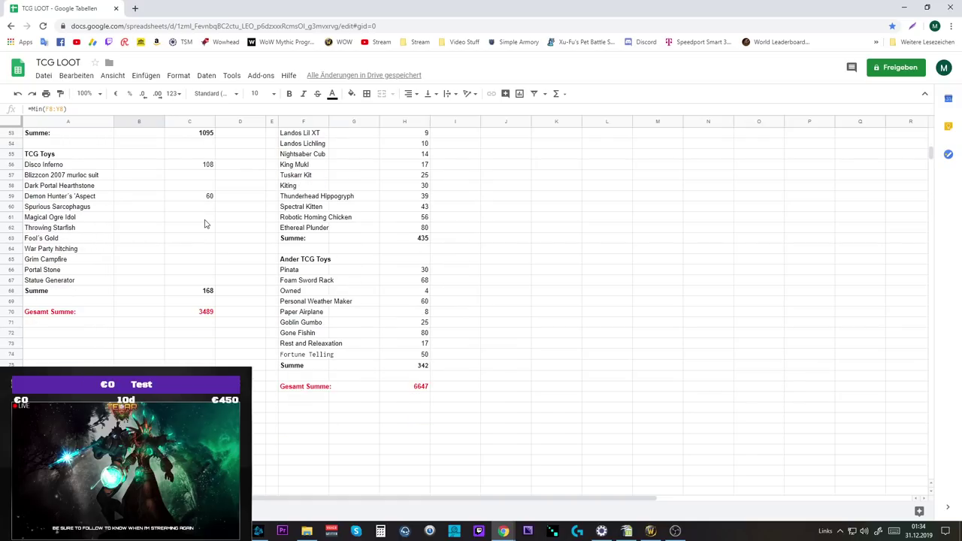
{"action": "scroll", "coordinate": [218, 323], "scroll_direction": "down", "scroll_amount": 2}
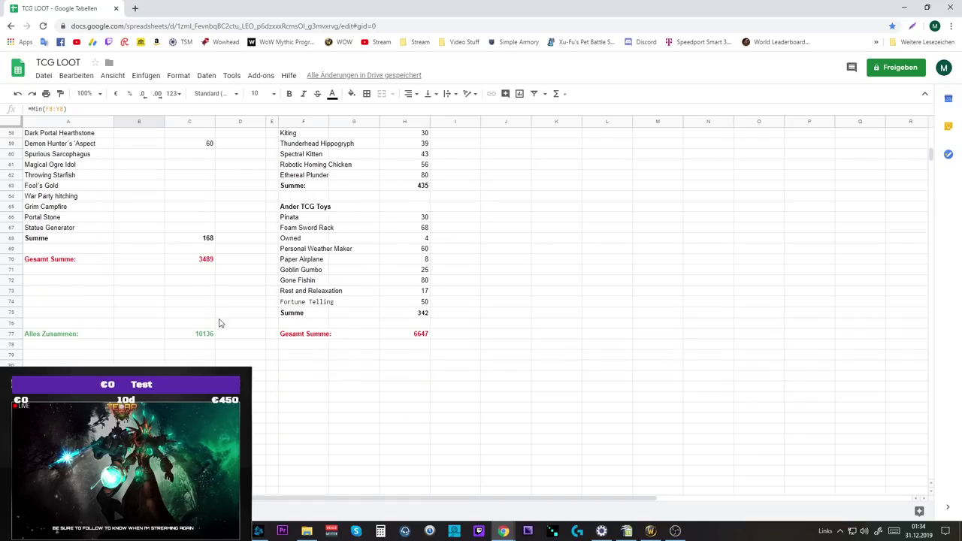
{"action": "left_click", "coordinate": [202, 264]}
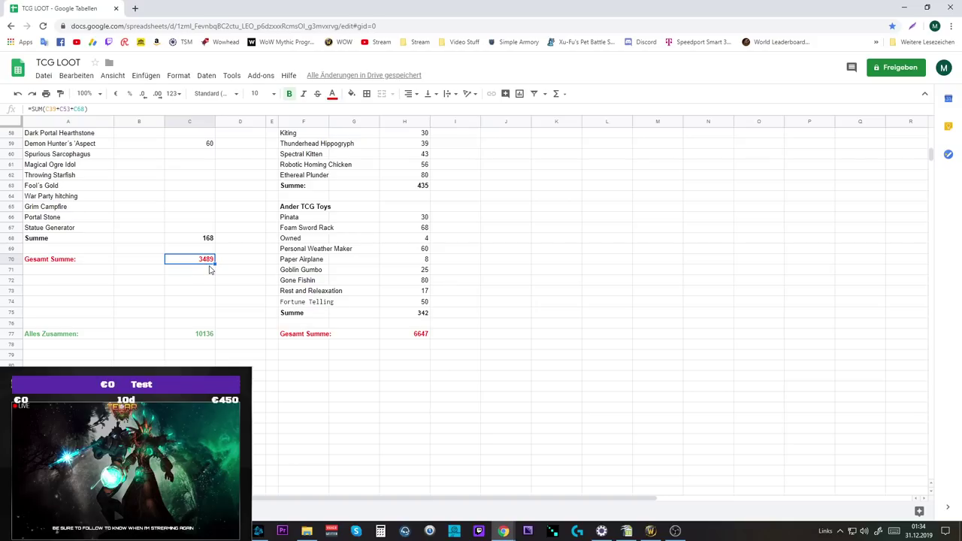
{"action": "left_click", "coordinate": [418, 334]}
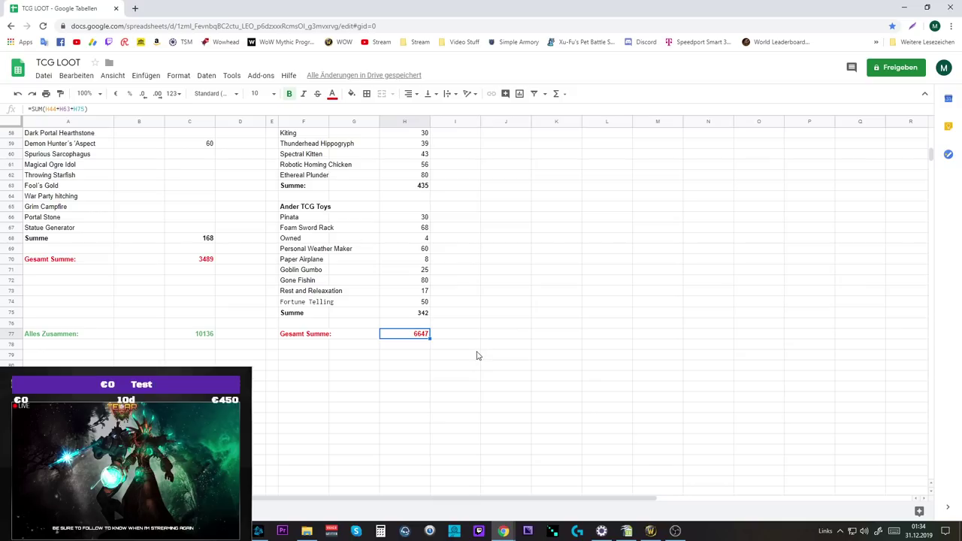
{"action": "left_click", "coordinate": [212, 334]}
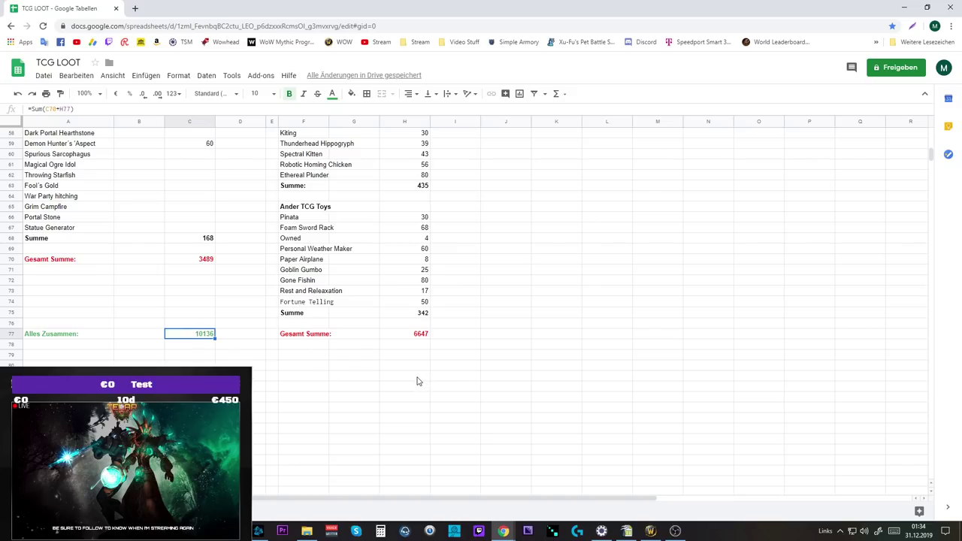
- Compare the outstanding toy prices and Summe Gesamt with the list of mounts, pets and TCG toys bought with gold
{"action": "scroll", "coordinate": [417, 379], "scroll_direction": "up", "scroll_amount": 2}
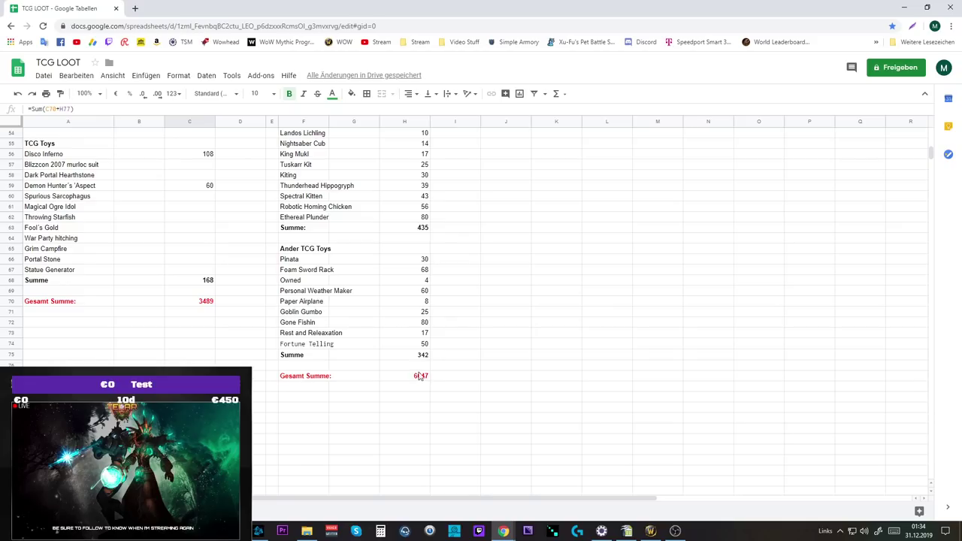
{"action": "scroll", "coordinate": [457, 382], "scroll_direction": "up", "scroll_amount": 5}
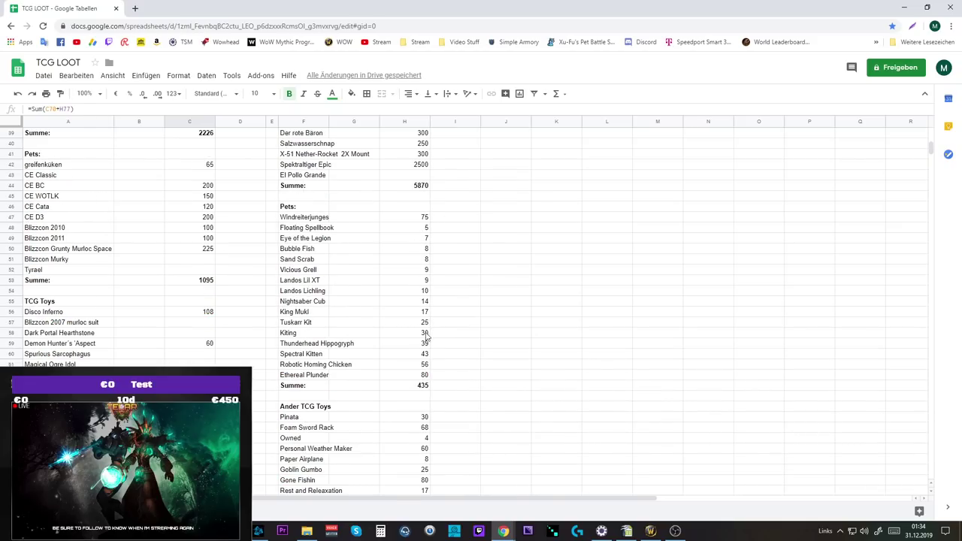
{"action": "scroll", "coordinate": [430, 331], "scroll_direction": "up", "scroll_amount": 5}
{"action": "scroll", "coordinate": [429, 333], "scroll_direction": "up", "scroll_amount": 6}
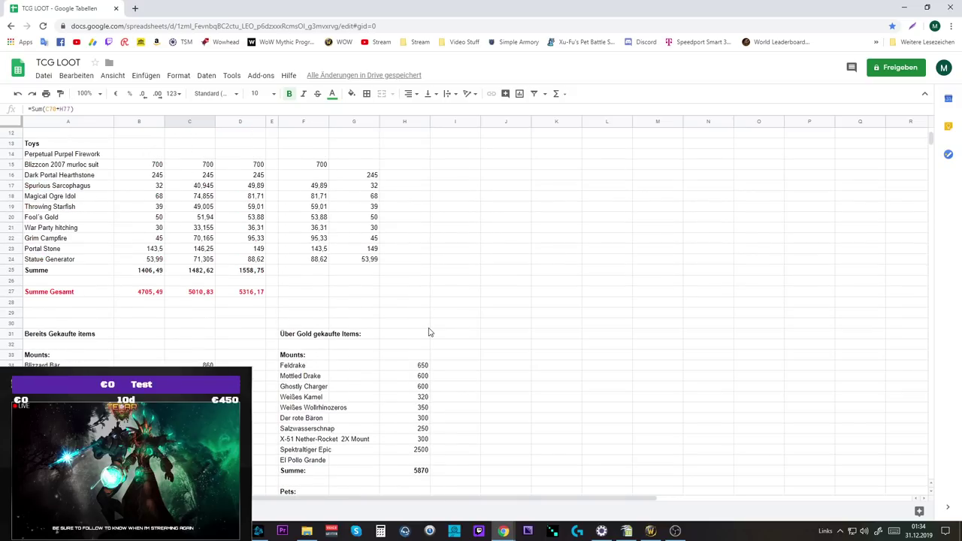
{"action": "scroll", "coordinate": [430, 332], "scroll_direction": "down", "scroll_amount": 7}
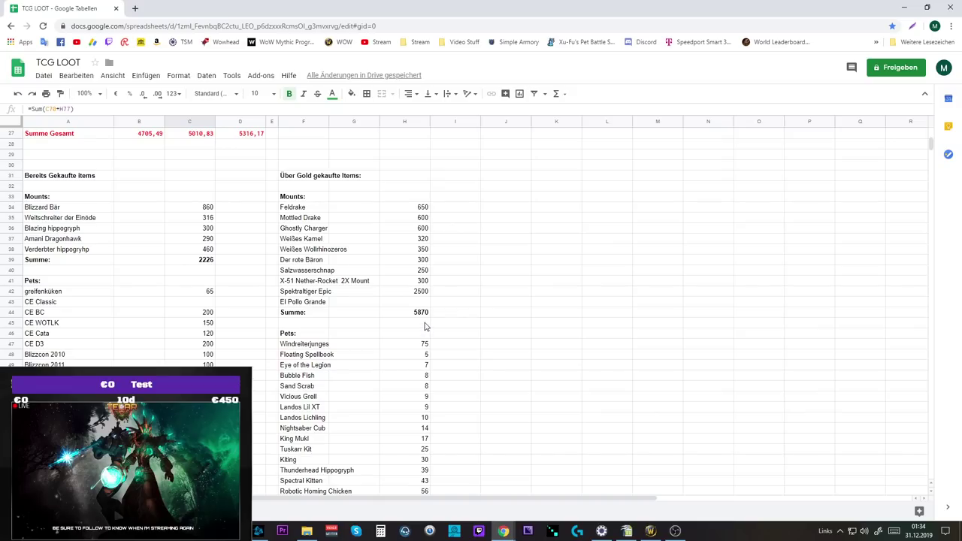
{"action": "scroll", "coordinate": [424, 326], "scroll_direction": "down", "scroll_amount": 11}
{"action": "scroll", "coordinate": [424, 326], "scroll_direction": "up", "scroll_amount": 3}
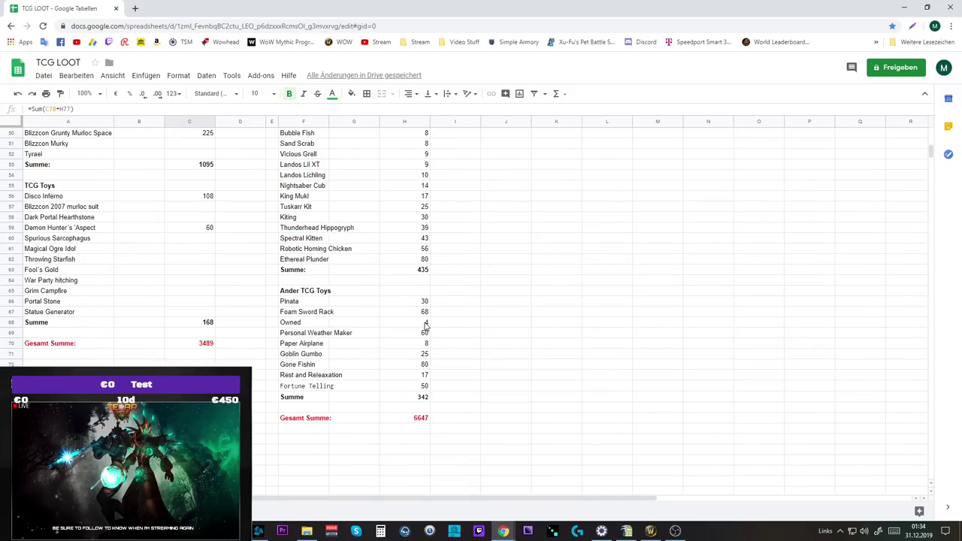
- Leave the spreadsheet, close the Tyrael's Hilt page, and examine the account-wide Mounts ranking on the World Leaderboards site
{"action": "left_click", "coordinate": [905, 7]}
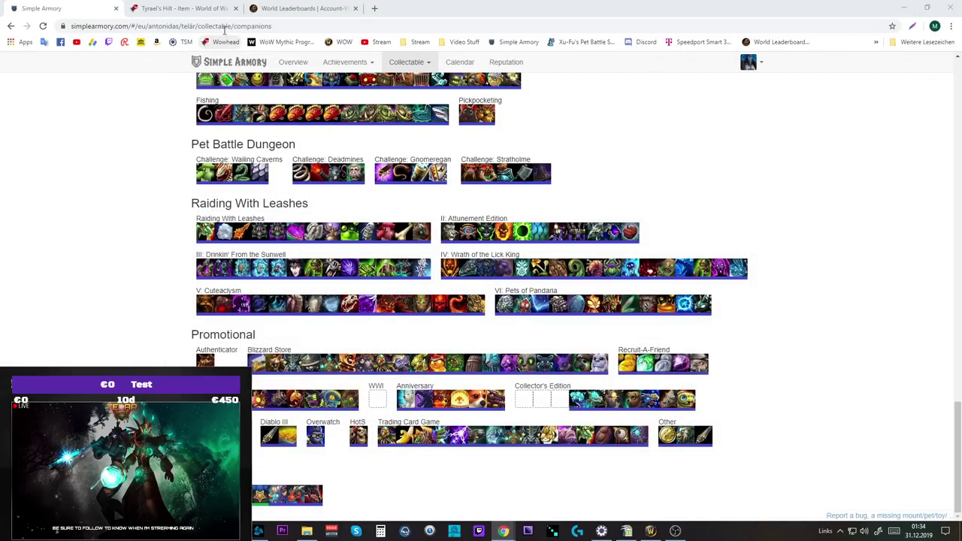
{"action": "left_click", "coordinate": [211, 8]}
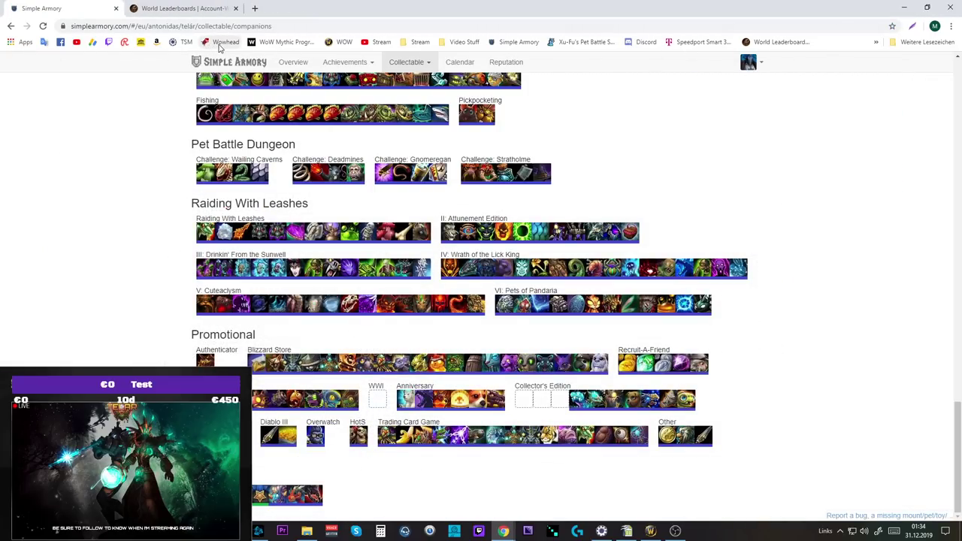
{"action": "left_click", "coordinate": [173, 10]}
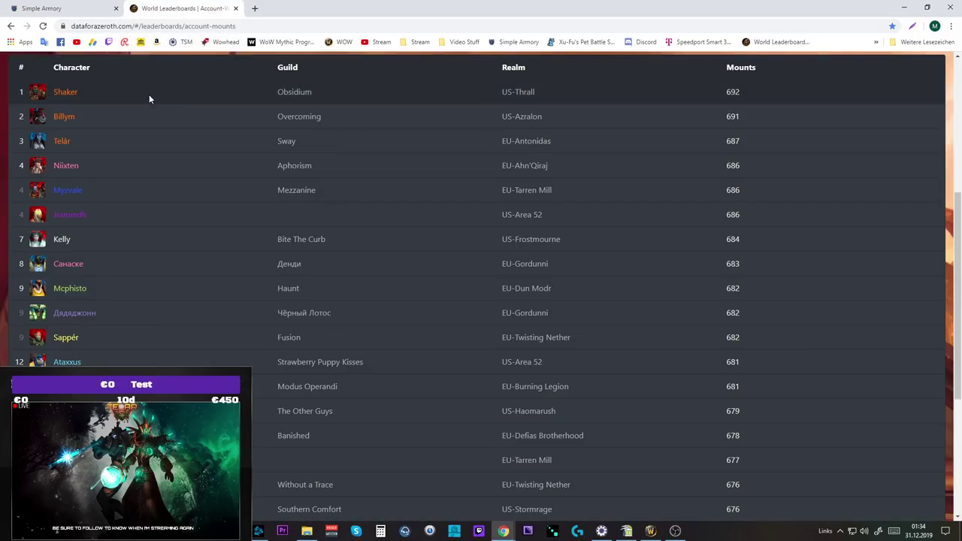
{"action": "scroll", "coordinate": [195, 187], "scroll_direction": "up", "scroll_amount": 3}
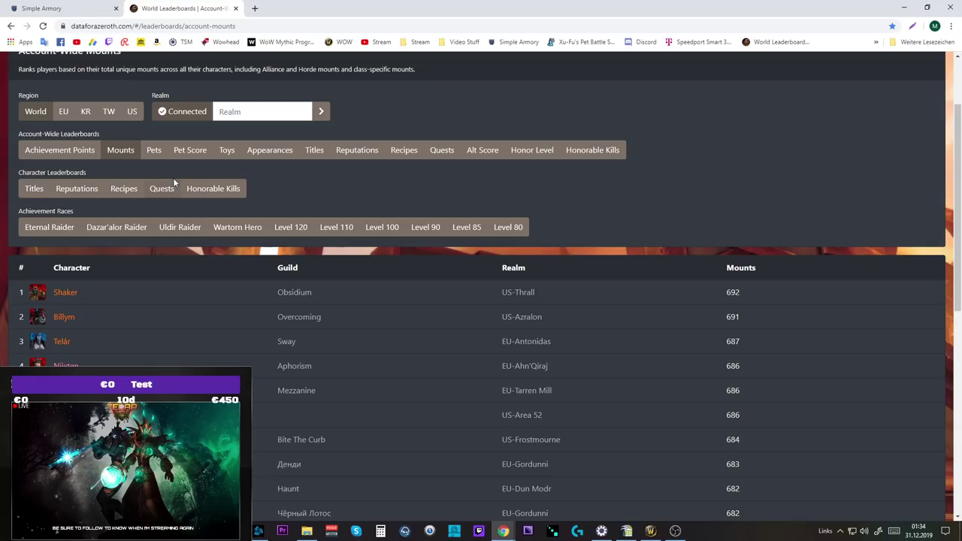
{"action": "scroll", "coordinate": [150, 162], "scroll_direction": "down", "scroll_amount": 2}
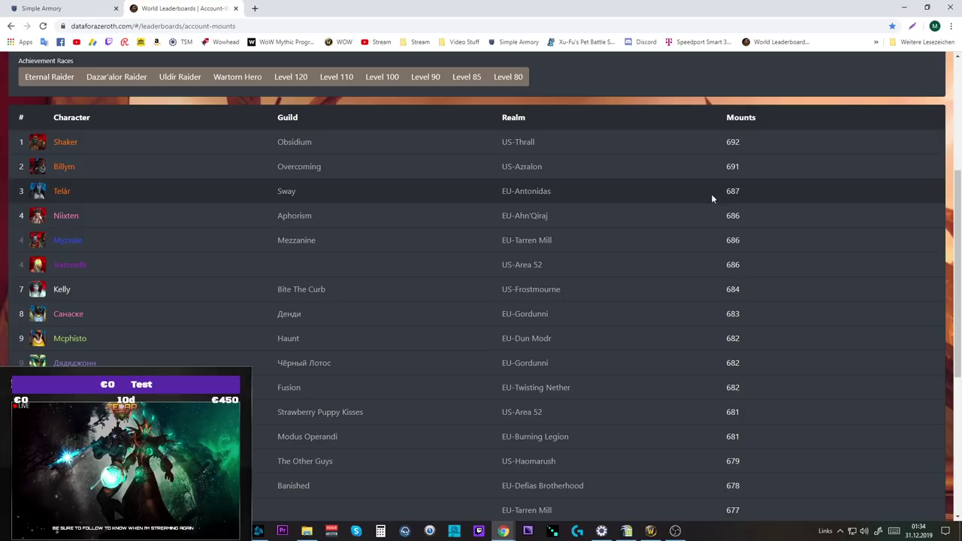
{"action": "scroll", "coordinate": [333, 150], "scroll_direction": "up", "scroll_amount": 2}
- Switch the World Leaderboards to the Pets ranking, look through the first 25 entries and go to the second page
{"action": "left_click", "coordinate": [151, 154]}
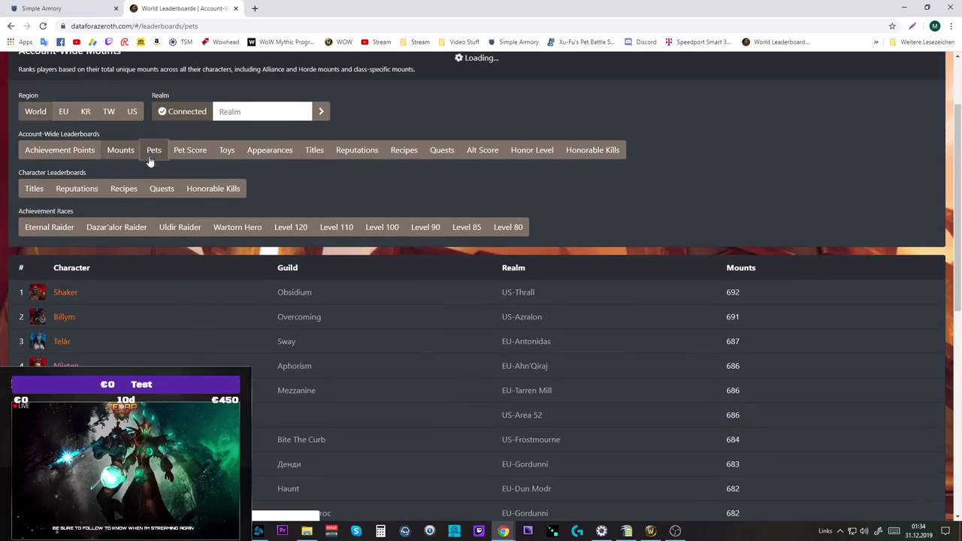
{"action": "scroll", "coordinate": [296, 198], "scroll_direction": "down", "scroll_amount": 4}
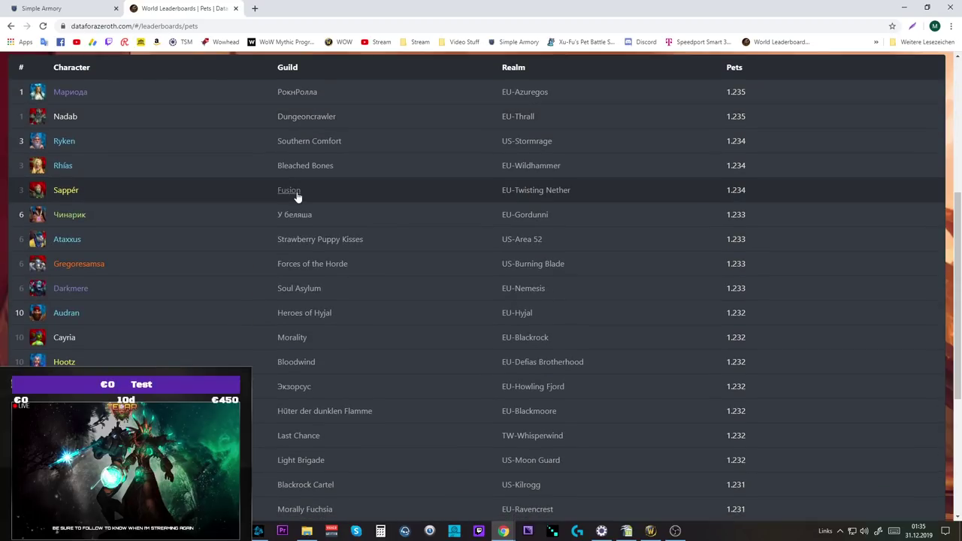
{"action": "scroll", "coordinate": [297, 198], "scroll_direction": "up", "scroll_amount": 1}
{"action": "scroll", "coordinate": [571, 179], "scroll_direction": "down", "scroll_amount": 4}
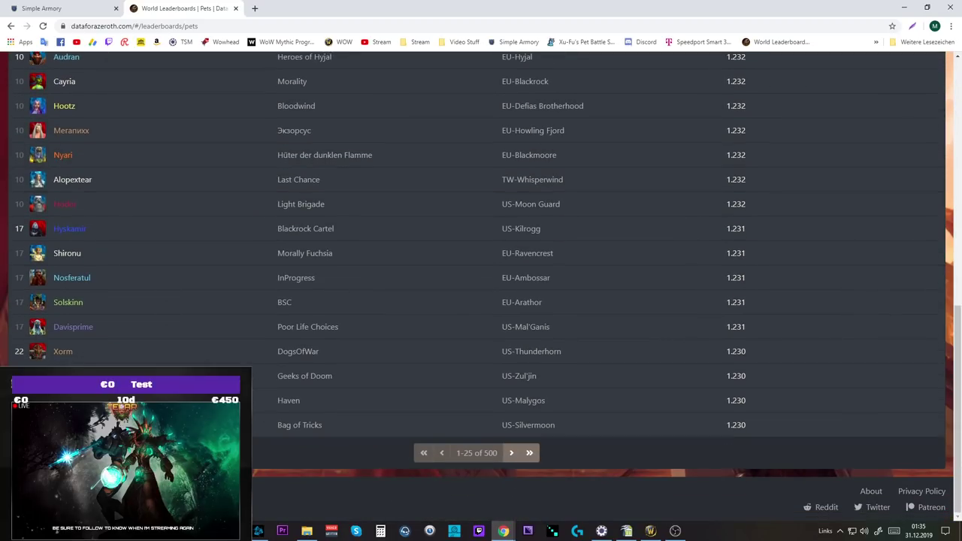
{"action": "left_click", "coordinate": [512, 452]}
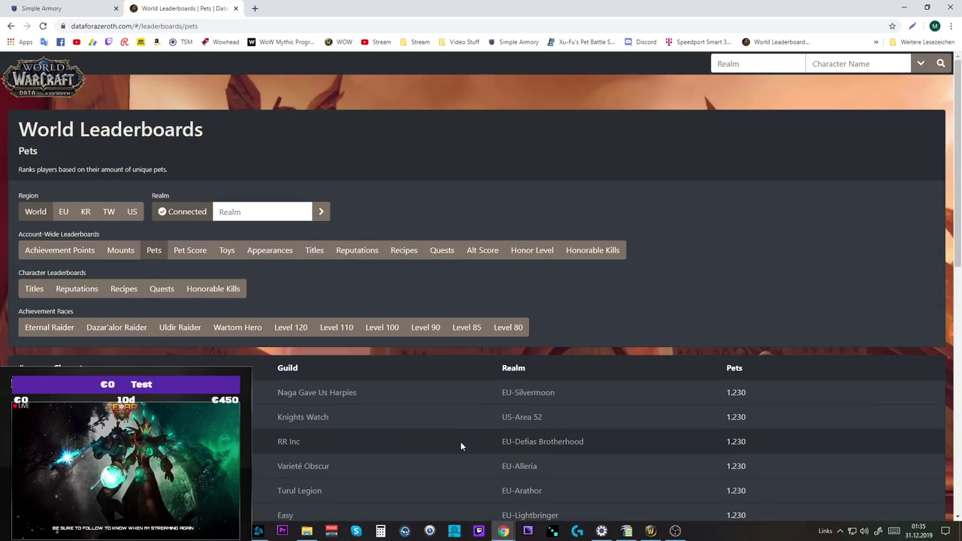
- Find the entry of guild Sway on EU-Antonidas in the Pets ranking and highlight its pet count
{"action": "scroll", "coordinate": [443, 436], "scroll_direction": "down", "scroll_amount": 4}
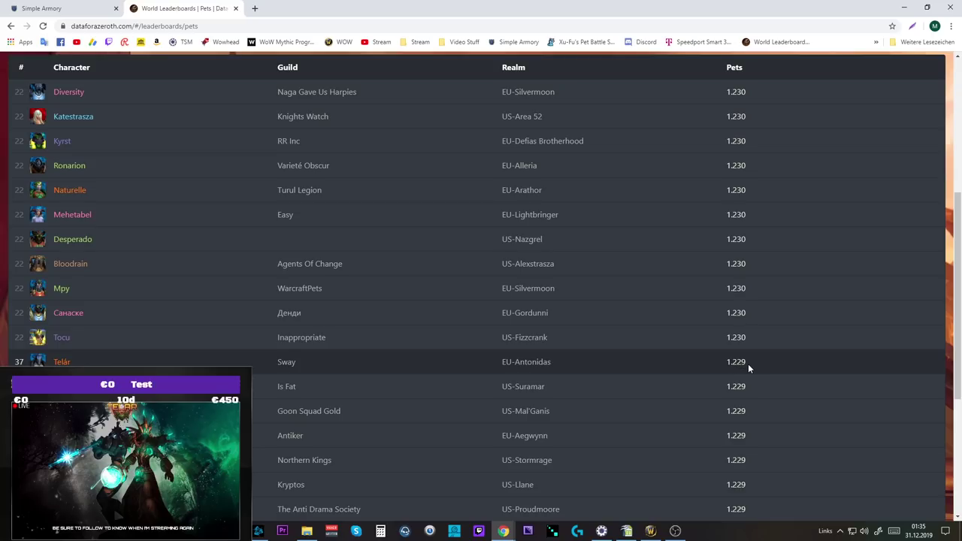
{"action": "left_click_drag", "start_coordinate": [747, 362], "coordinate": [727, 367]}
{"action": "scroll", "coordinate": [725, 362], "scroll_direction": "up", "scroll_amount": 1}
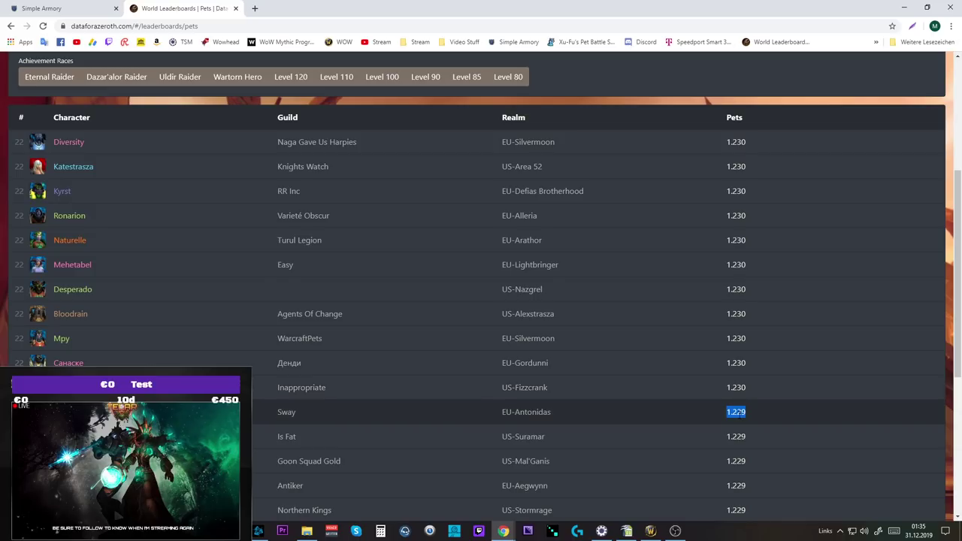
- Return to the first page of the Pets ranking and highlight the pet count of the Soul Asylum entry on EU-Nemesis
{"action": "scroll", "coordinate": [719, 408], "scroll_direction": "down", "scroll_amount": 4}
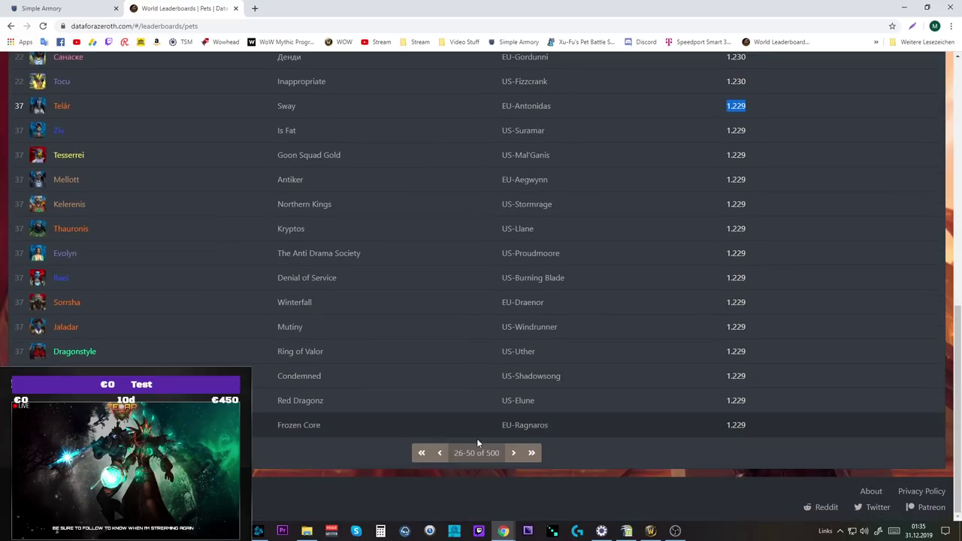
{"action": "left_click", "coordinate": [441, 454]}
{"action": "scroll", "coordinate": [630, 444], "scroll_direction": "down", "scroll_amount": 5}
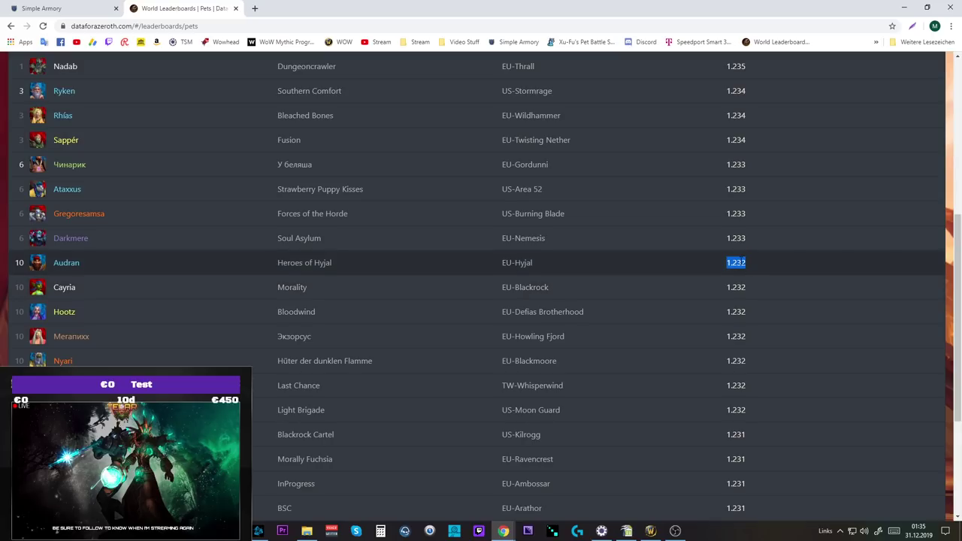
{"action": "double_click", "coordinate": [737, 239]}
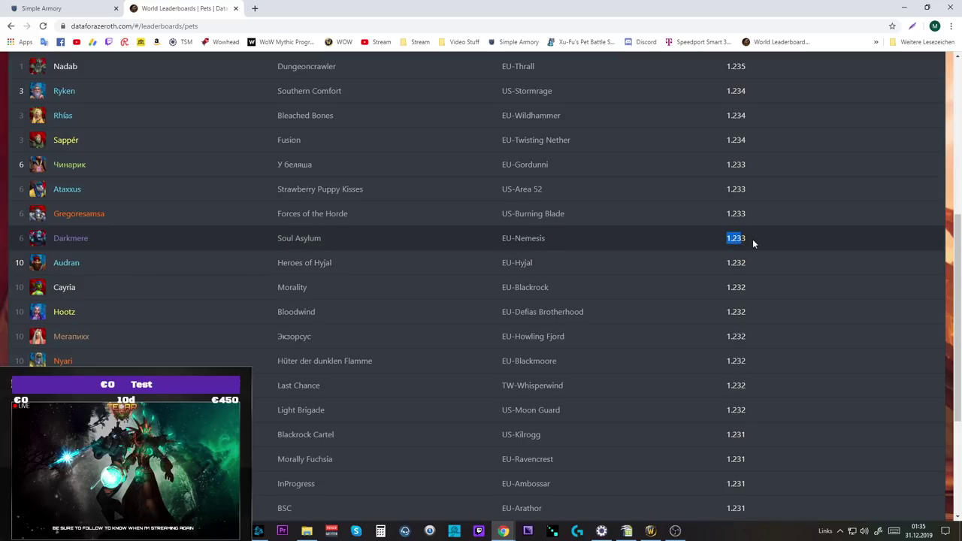
{"action": "left_click_drag", "start_coordinate": [753, 241], "coordinate": [720, 247]}
{"action": "scroll", "coordinate": [714, 255], "scroll_direction": "up", "scroll_amount": 2}
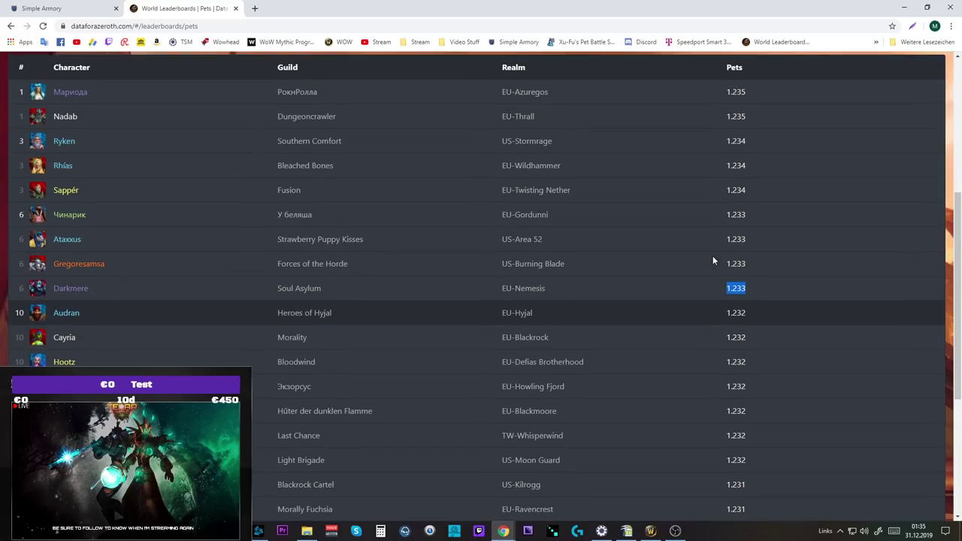